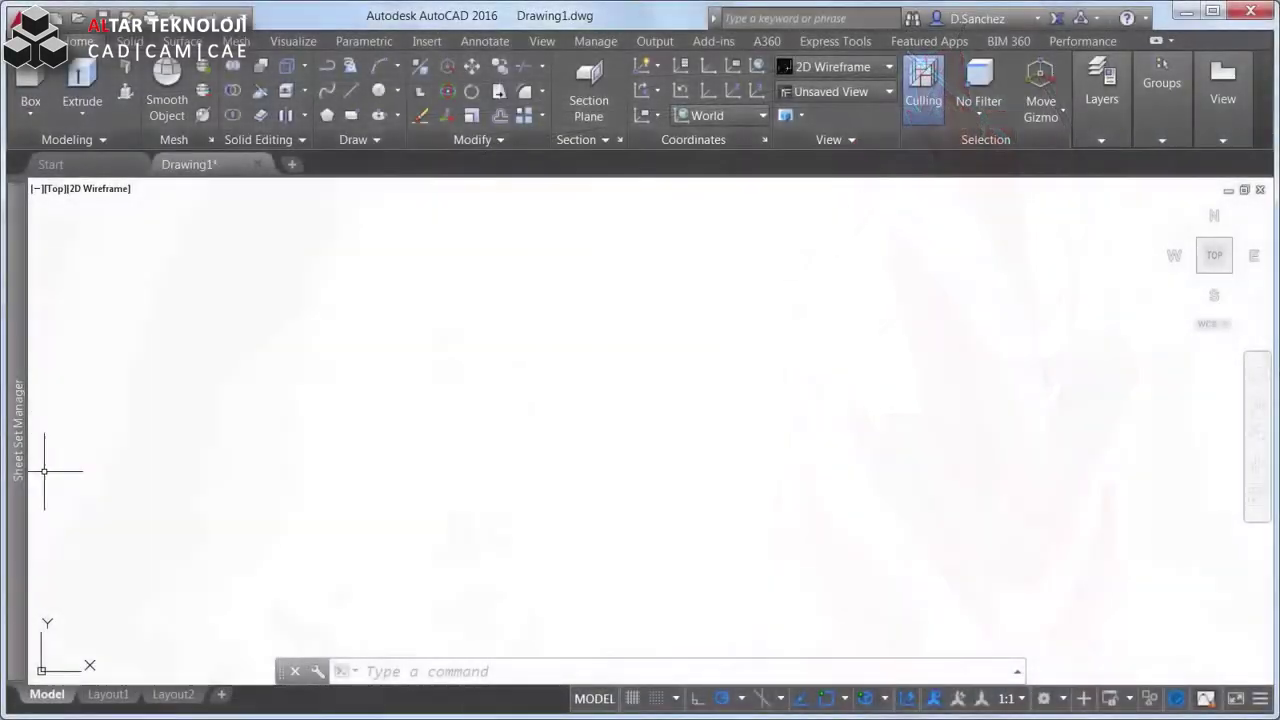
Step: Open the Improved Graphics sheet and change the workspace from 3D Modeling to Drafting & Annotation
{"action": "double_click", "coordinate": [165, 330]}
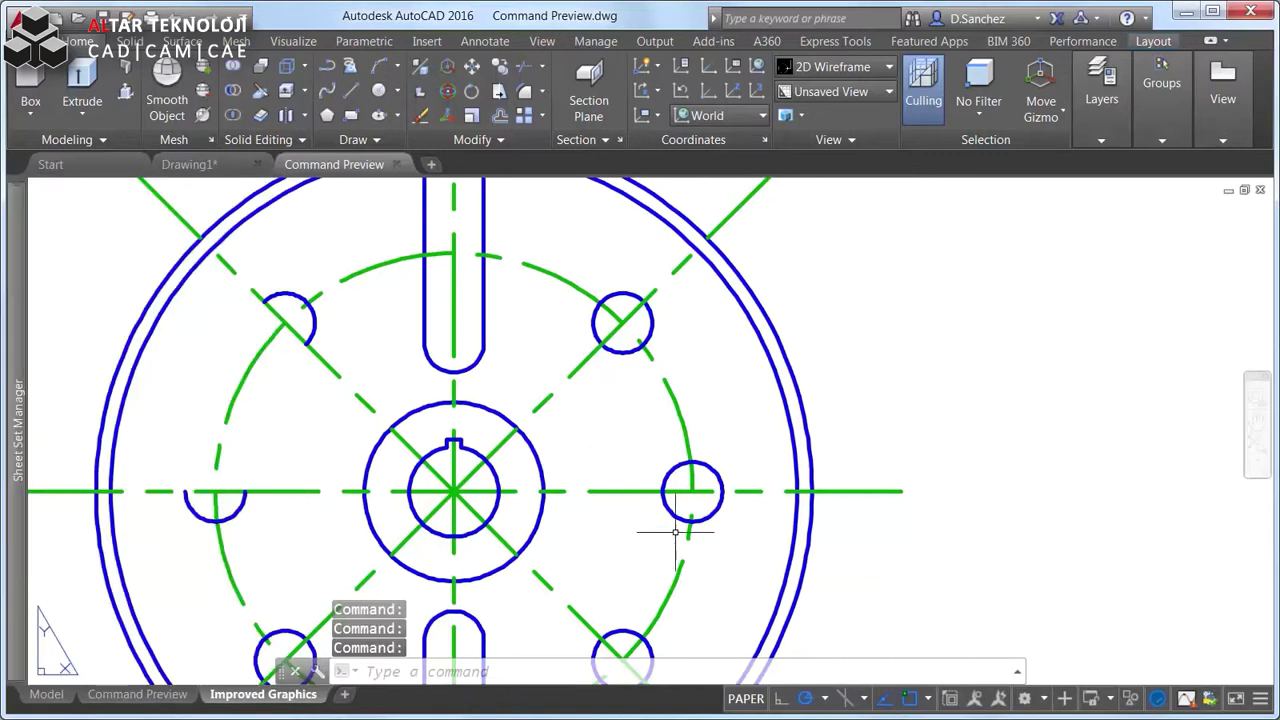
{"action": "left_click", "coordinate": [1044, 700]}
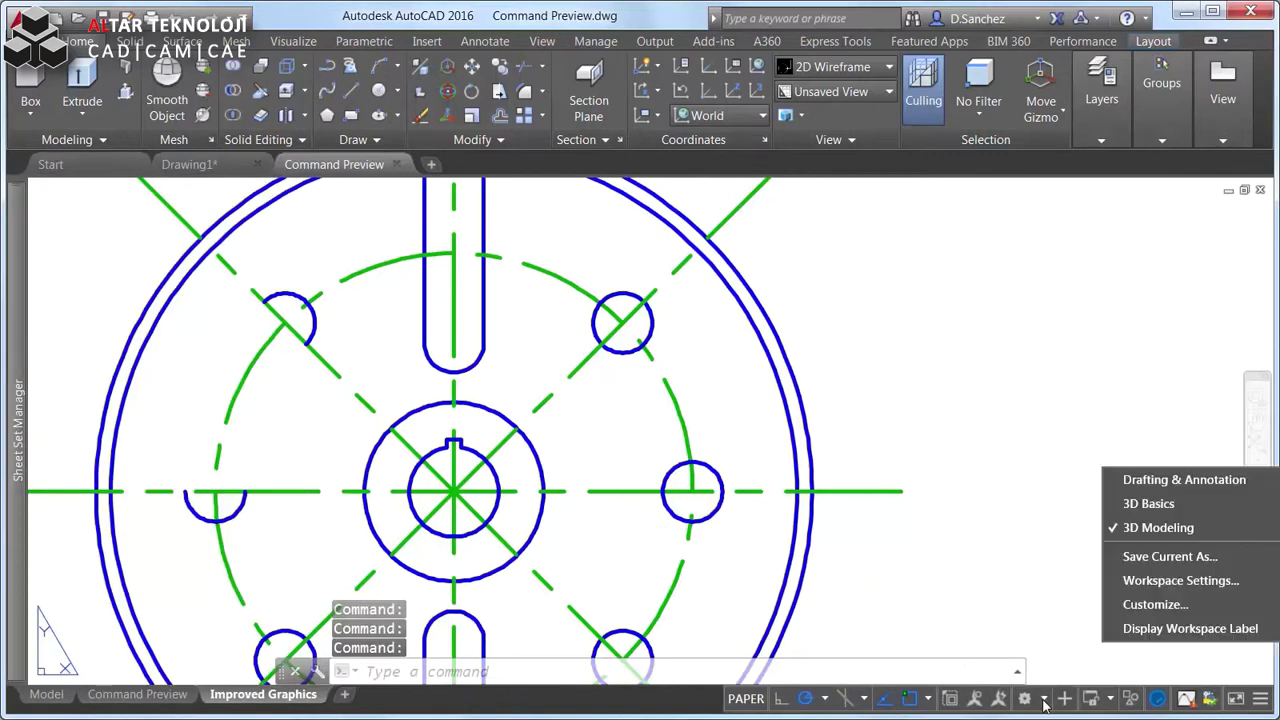
{"action": "left_click", "coordinate": [1141, 480]}
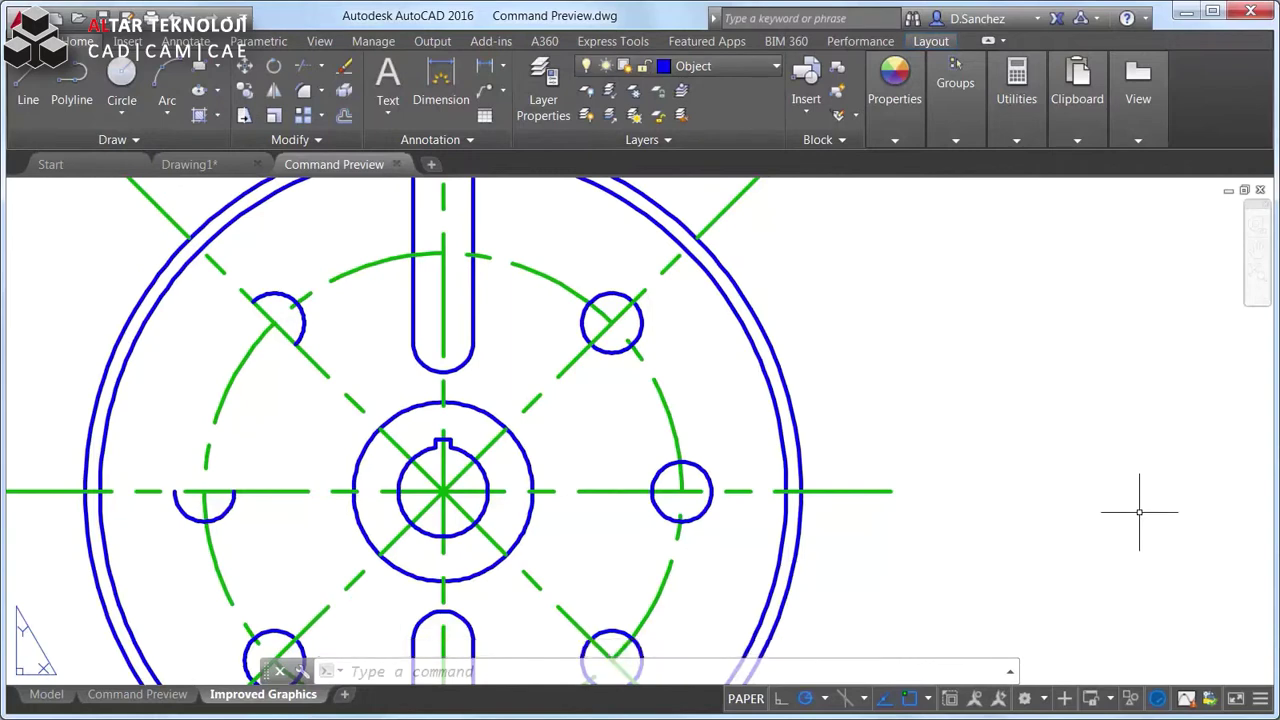
Step: Open, close and reopen the Graphics Performance settings to turn on High quality geometry
{"action": "left_click", "coordinate": [1157, 698]}
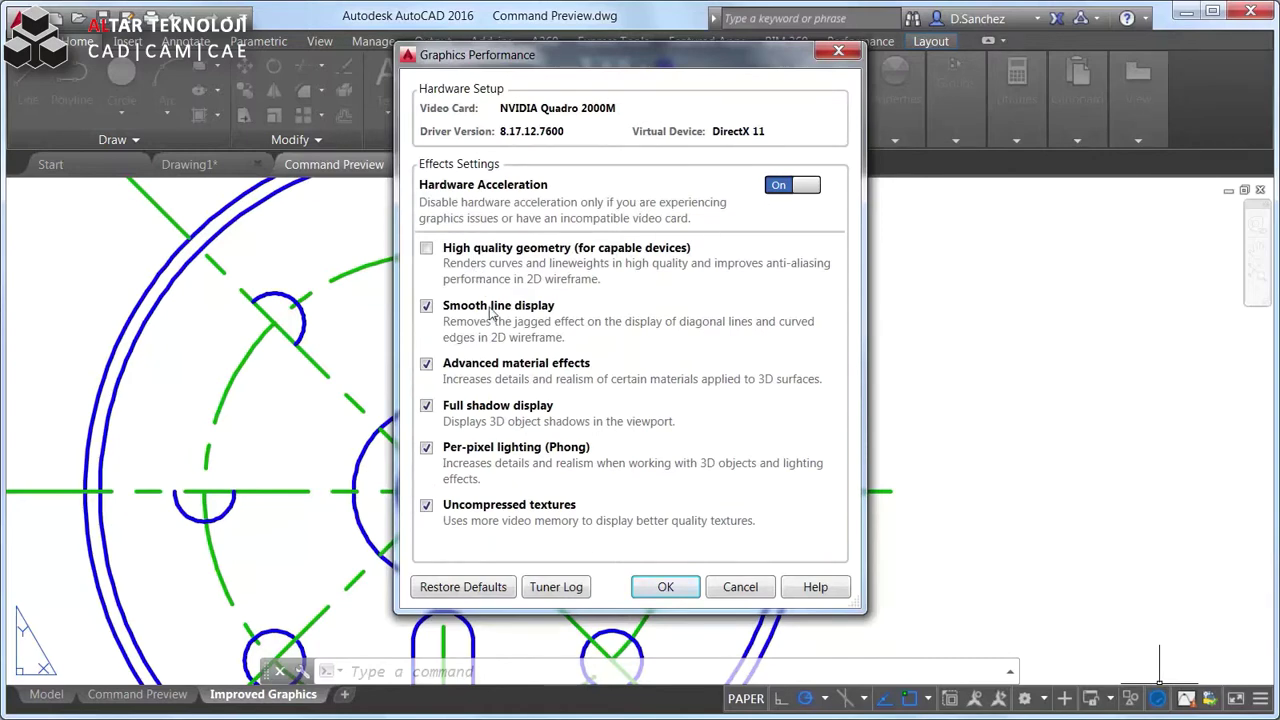
{"action": "left_click", "coordinate": [652, 588]}
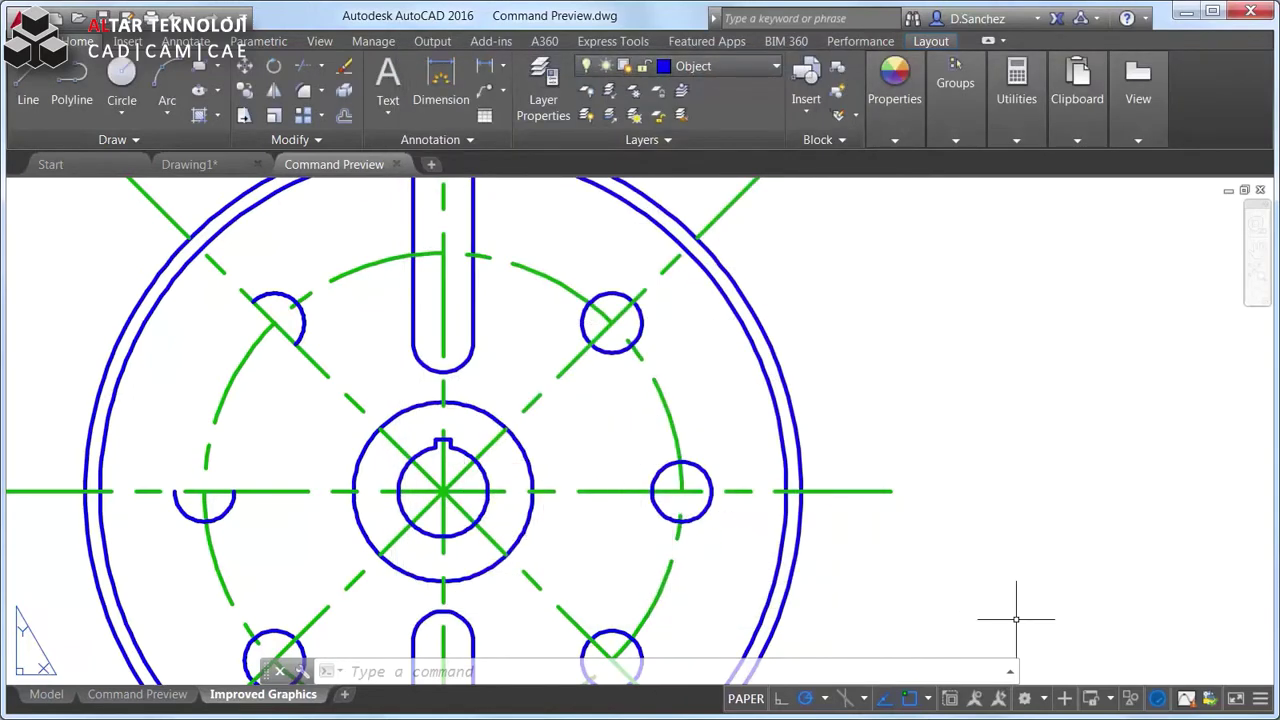
{"action": "left_click", "coordinate": [1158, 701]}
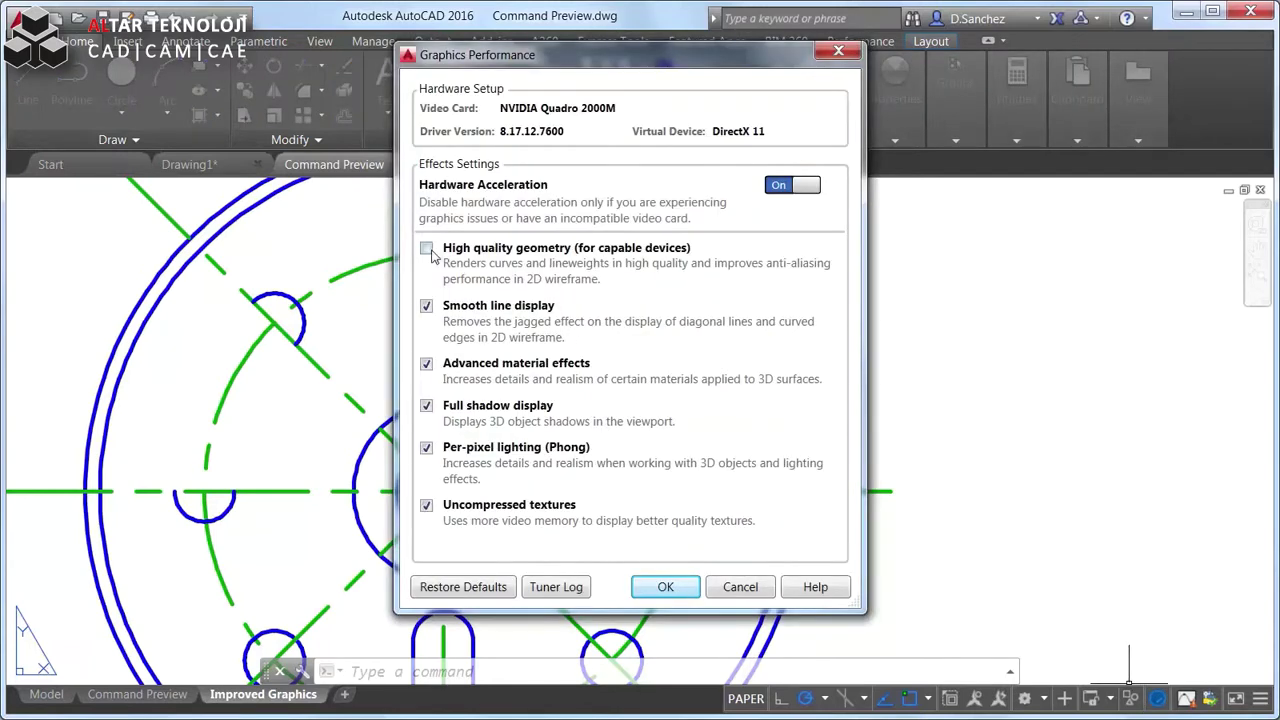
Step: Apply high quality geometry and zoom in on the flange to see smoother lines
{"action": "left_click", "coordinate": [655, 593]}
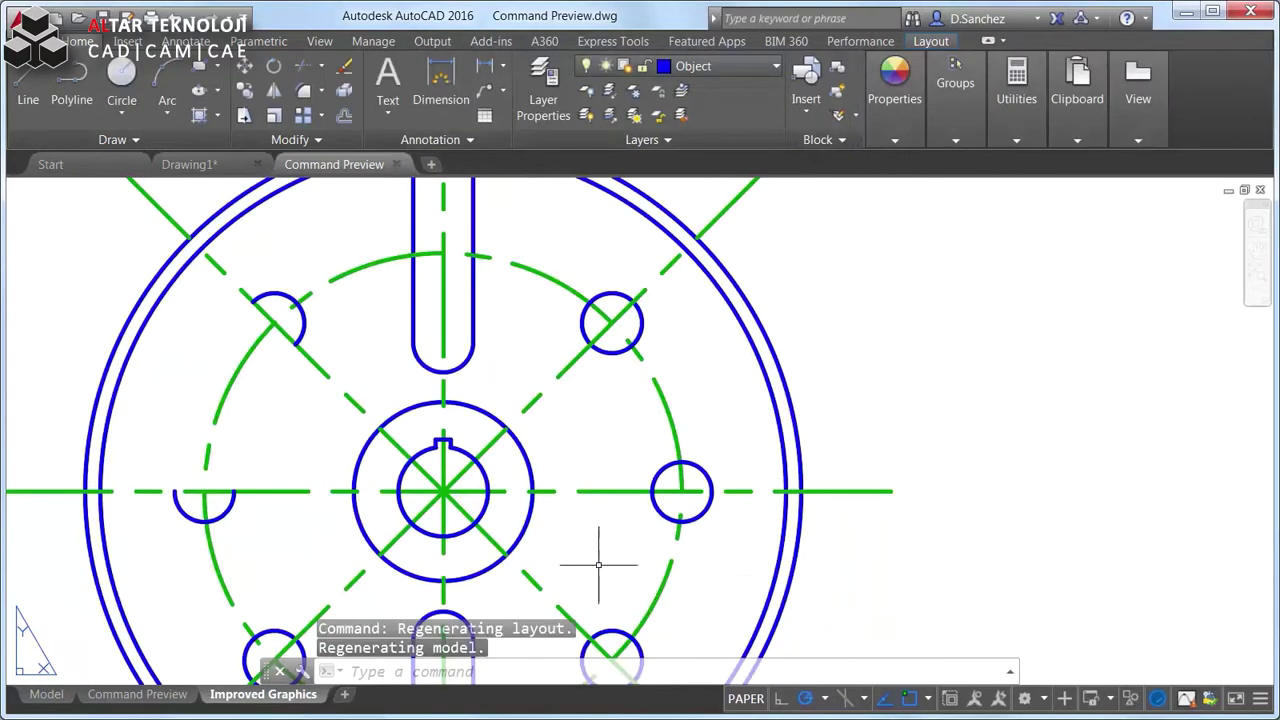
{"action": "scroll", "coordinate": [598, 565], "scroll_direction": "down", "scroll_amount": 3}
{"action": "scroll", "coordinate": [598, 565], "scroll_direction": "down", "scroll_amount": 3}
{"action": "scroll", "coordinate": [514, 500], "scroll_direction": "up", "scroll_amount": 6}
{"action": "scroll", "coordinate": [507, 494], "scroll_direction": "up", "scroll_amount": 4}
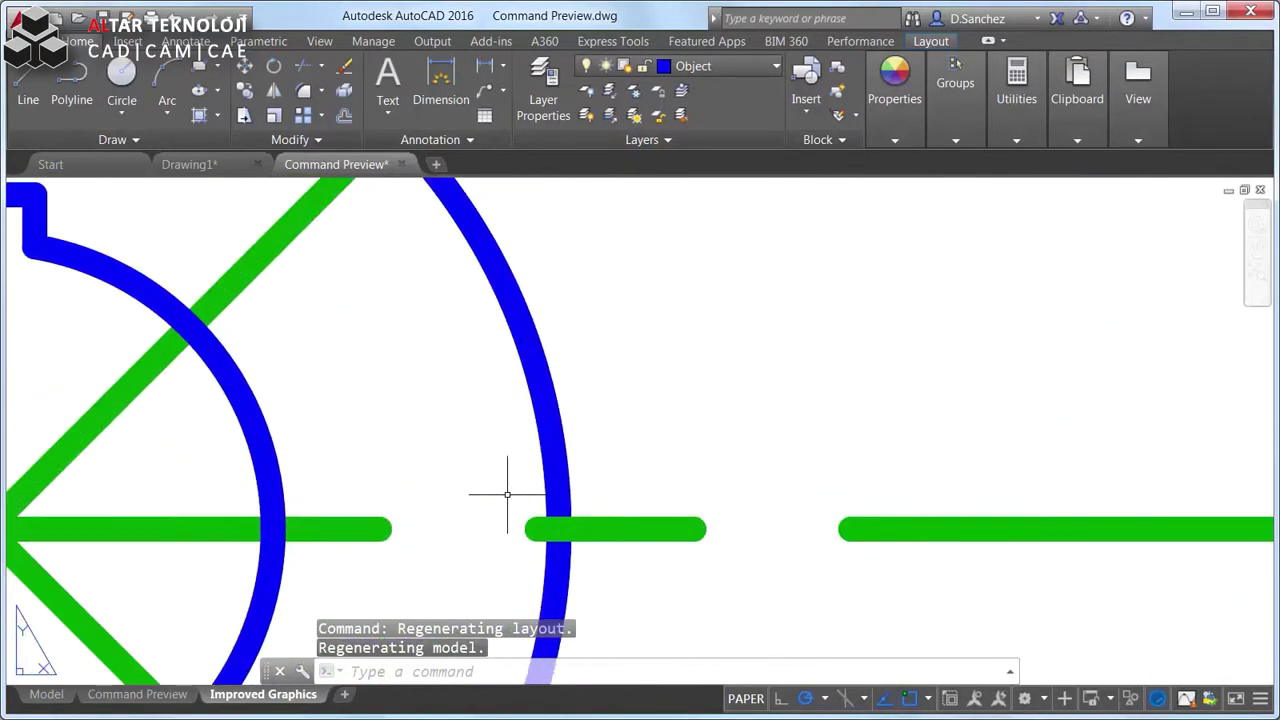
Step: Turn automatic regeneration off with the REGENAUTO command
{"action": "left_click", "coordinate": [503, 678]}
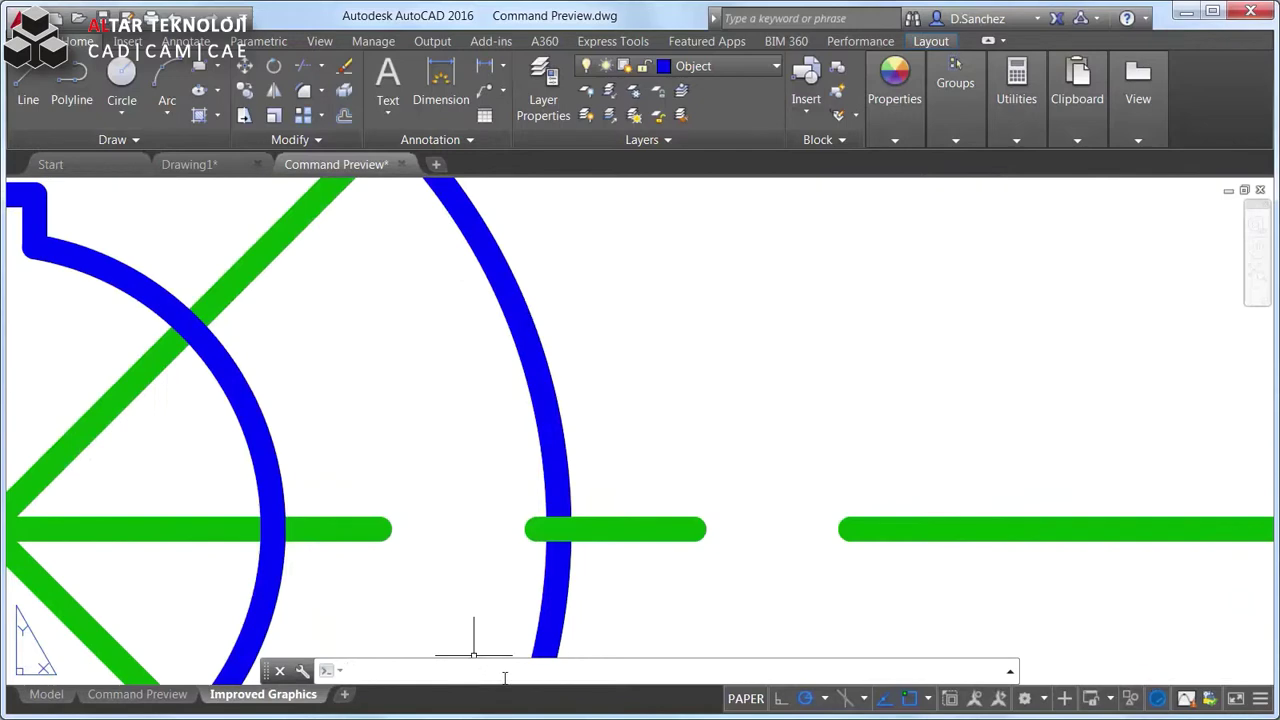
{"action": "type", "text": "REGENAUTO"}
{"action": "key", "text": "Return"}
{"action": "type", "text": "OFF"}
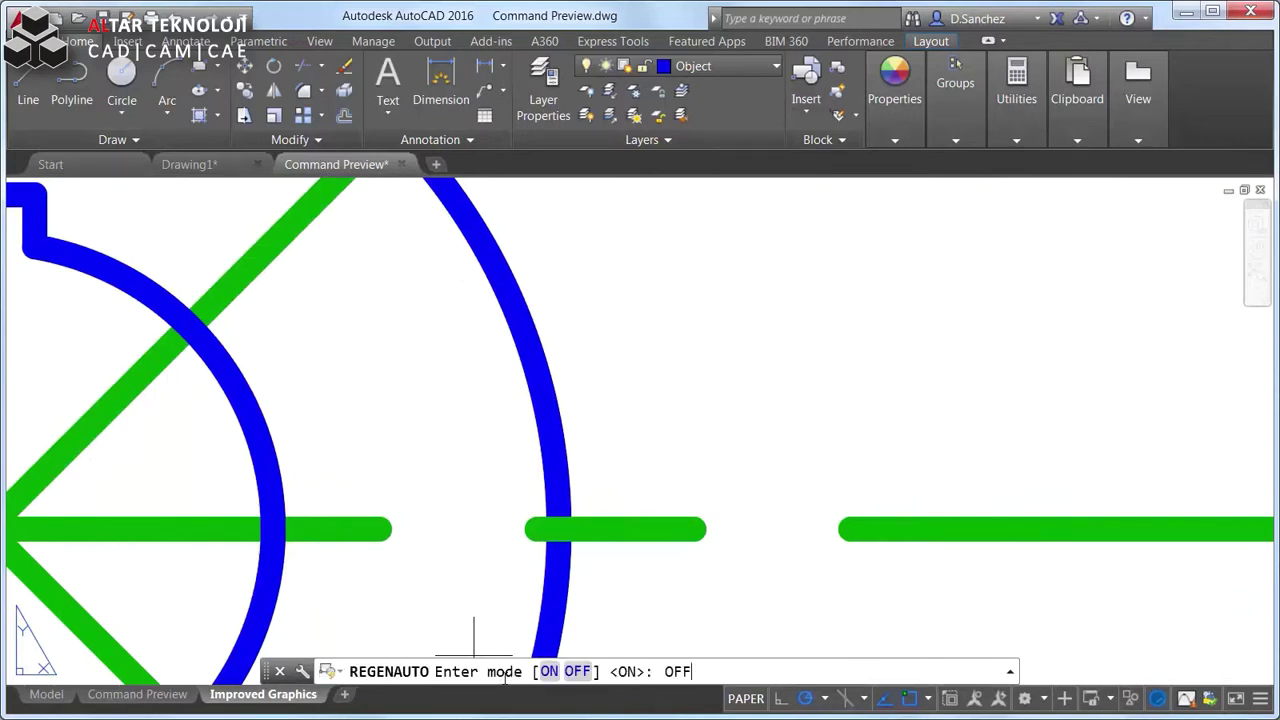
{"action": "key", "text": "Return"}
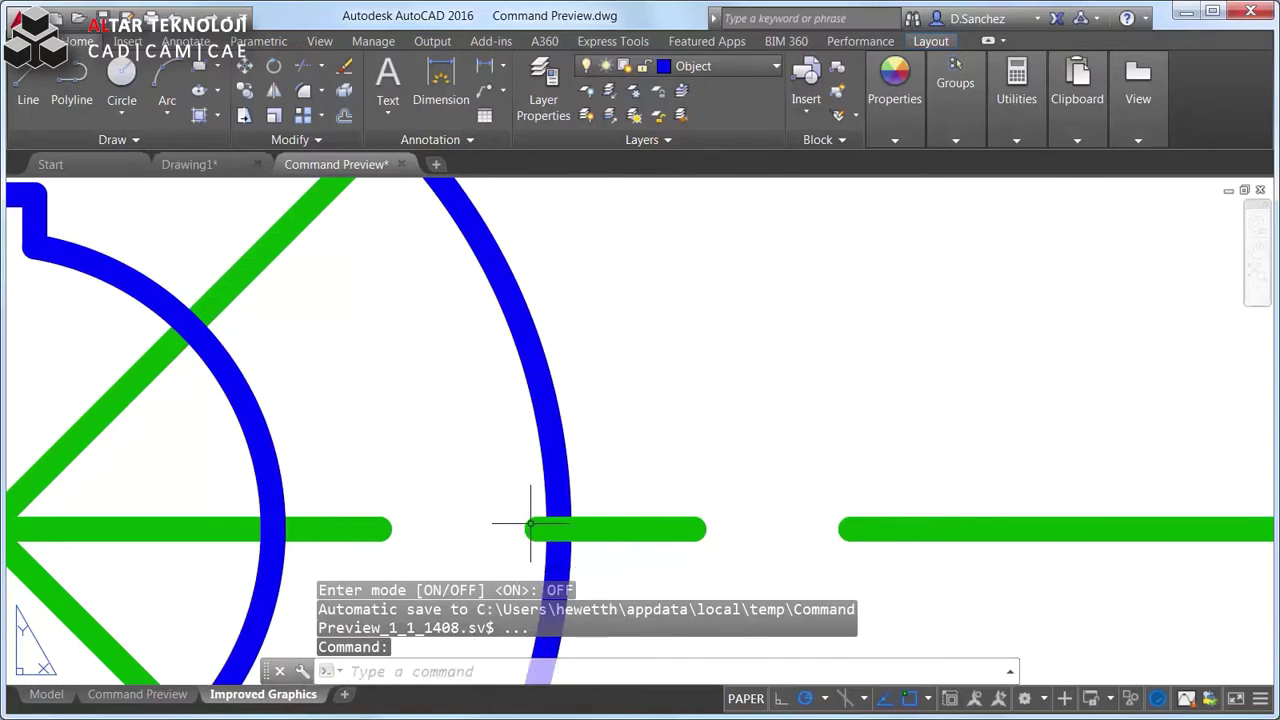
Step: Run REGENAUTO again and set it back to ON
{"action": "scroll", "coordinate": [529, 523], "scroll_direction": "down", "scroll_amount": 5}
{"action": "type", "text": "REGEN"}
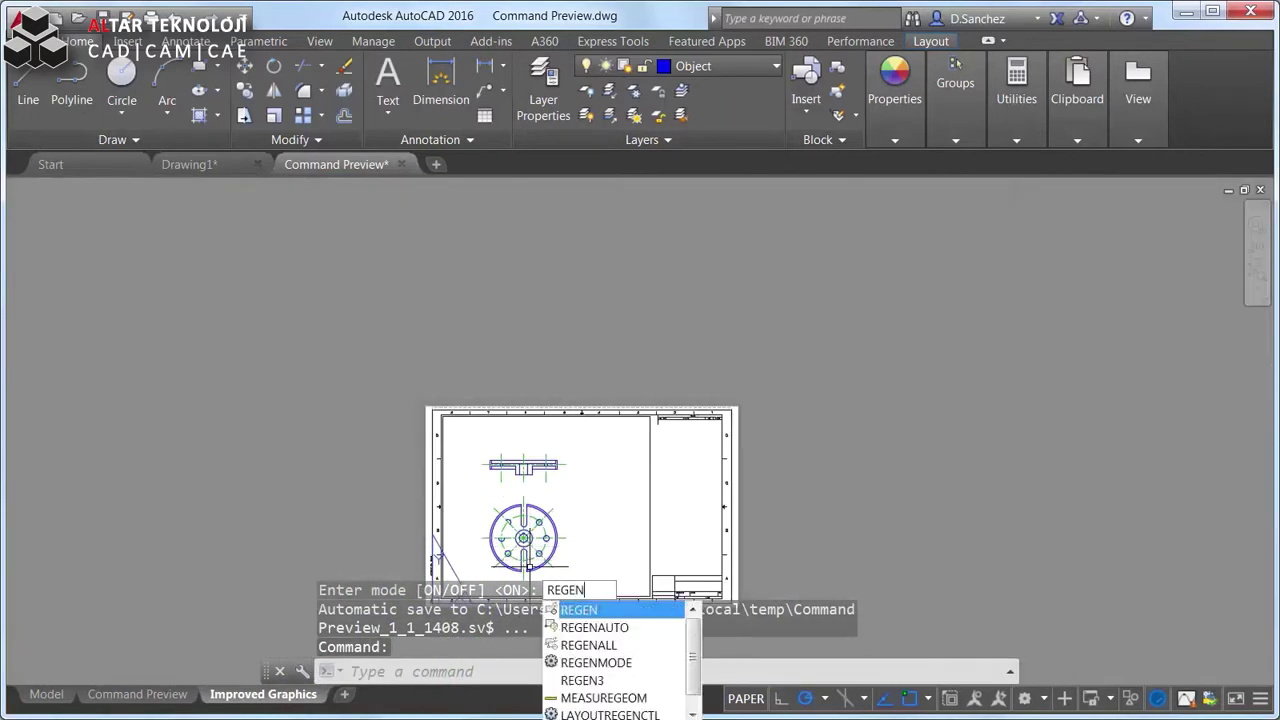
{"action": "type", "text": "AUTO"}
{"action": "key", "text": "Return"}
{"action": "type", "text": "ON"}
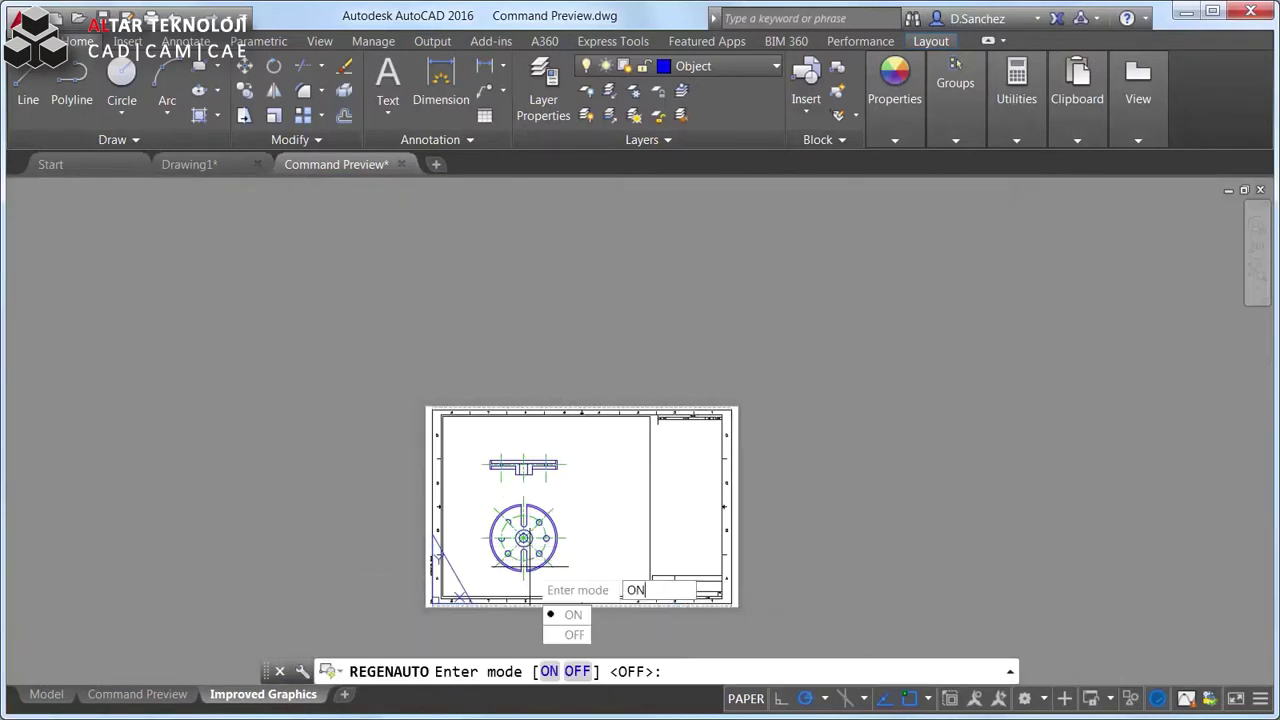
{"action": "key", "text": "Return"}
Step: Zoom to fit the whole layout sheet, then start and cancel a window selection
{"action": "middle_click", "coordinate": [529, 567]}
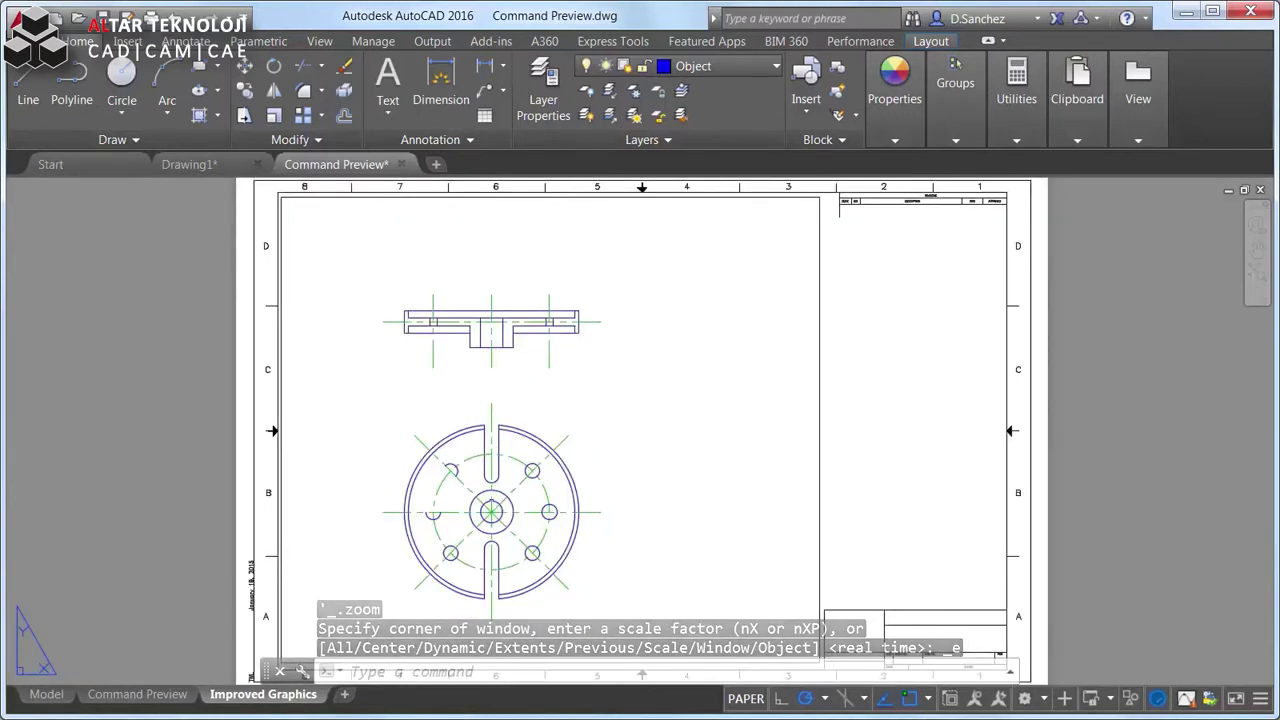
{"action": "left_click", "coordinate": [305, 371]}
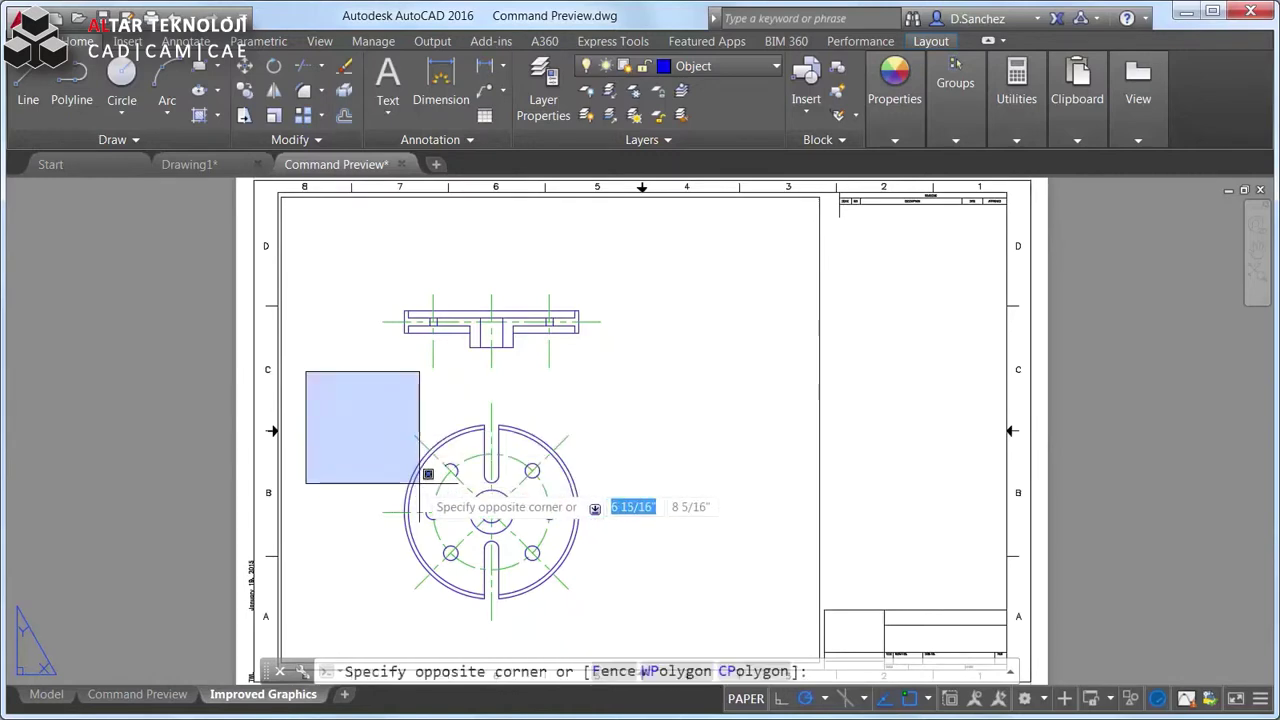
{"action": "key", "text": "Escape"}
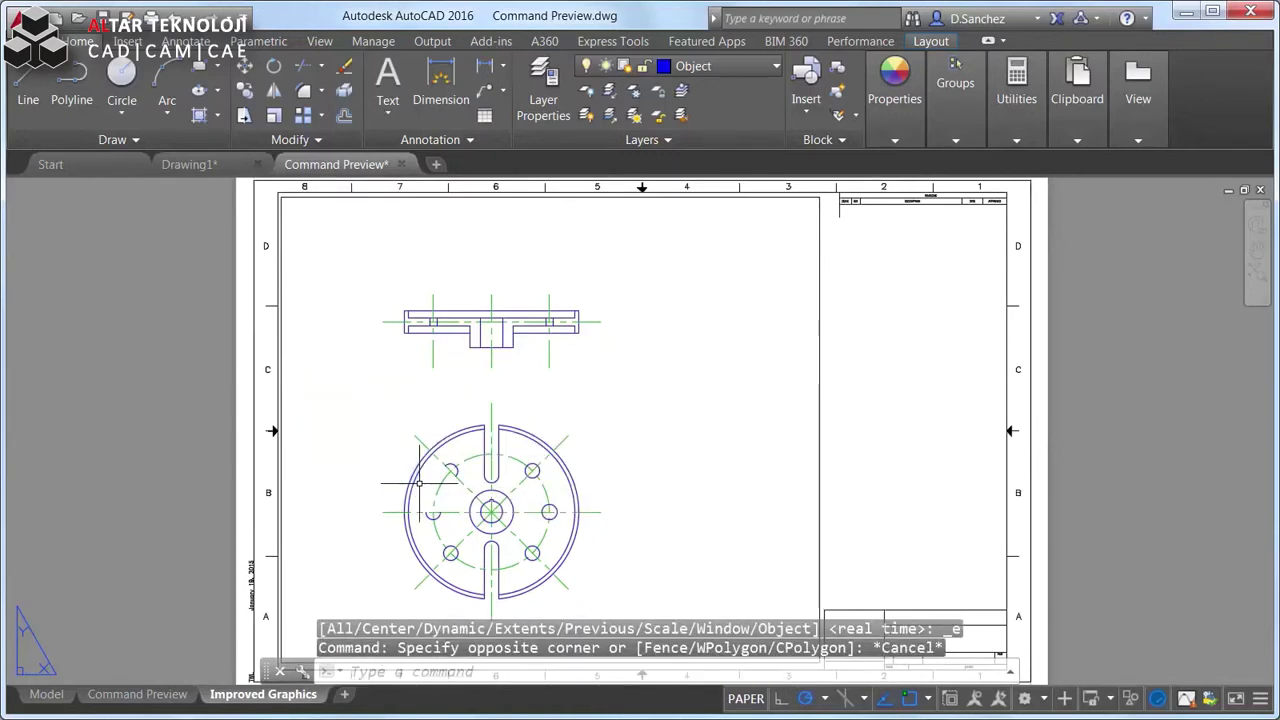
Step: Set the CURSORBADGE system variable to 1
{"action": "type", "text": "CURS"}
{"action": "key", "text": "Down"}
{"action": "key", "text": "Return"}
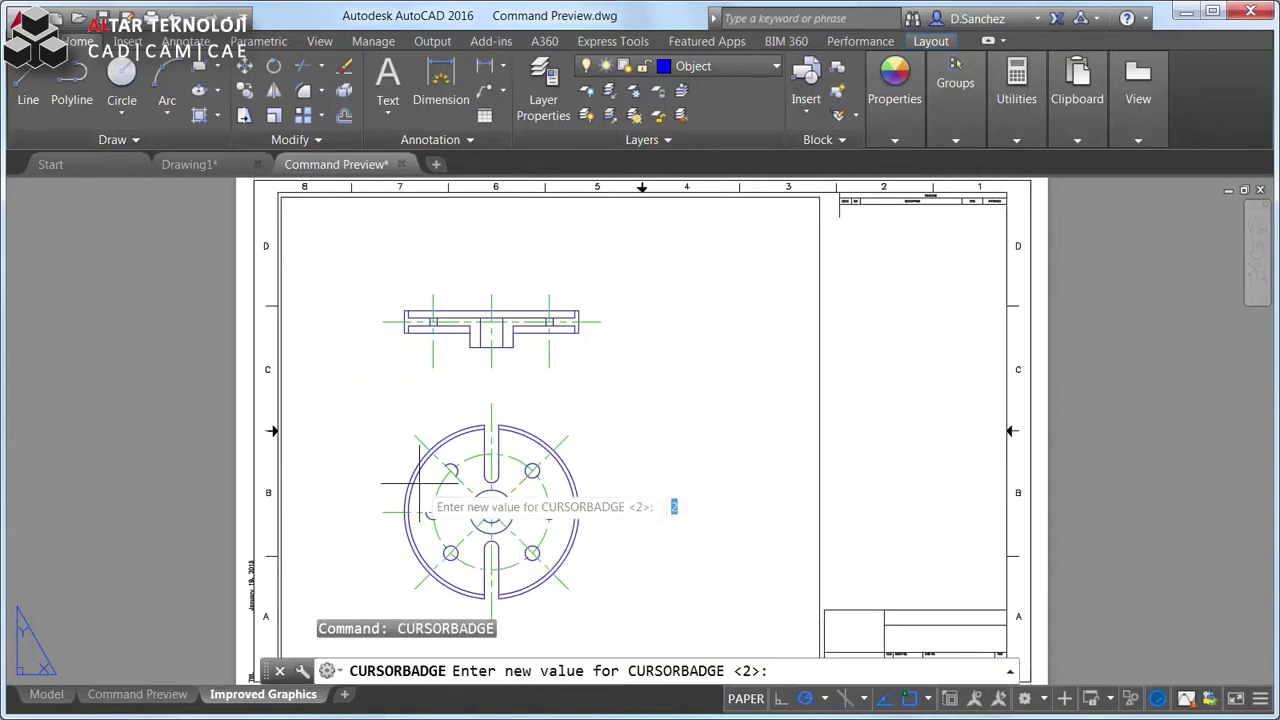
{"action": "type", "text": "1"}
{"action": "key", "text": "Return"}
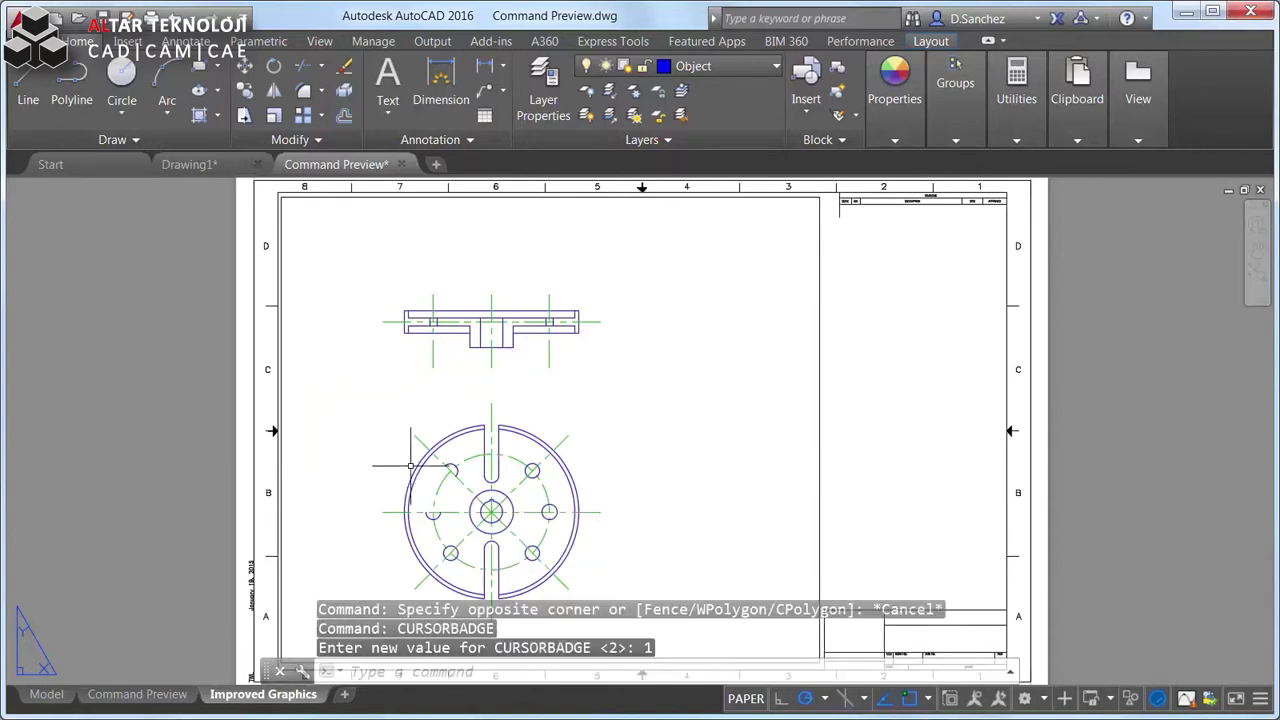
Step: Try another selection window to compare cursor badges, then run CURSORBADGE again
{"action": "left_click", "coordinate": [362, 387]}
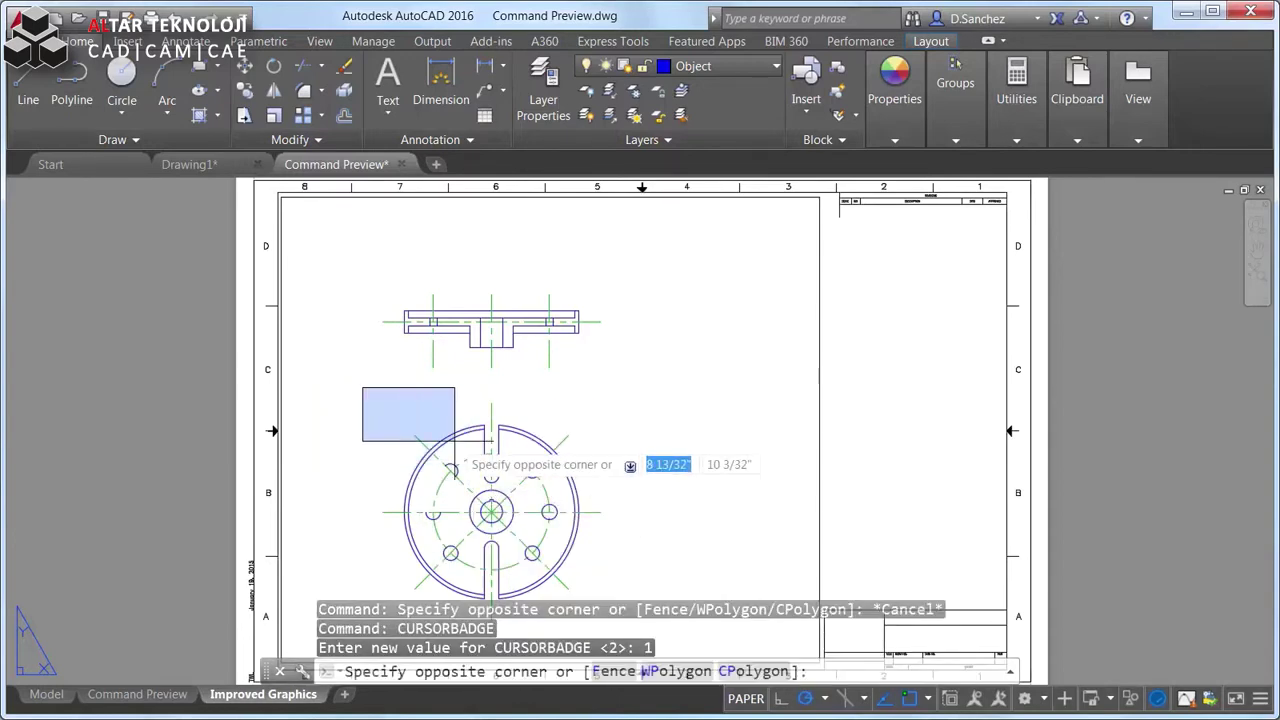
{"action": "key", "text": "Escape"}
{"action": "type", "text": "CURSORBADGE"}
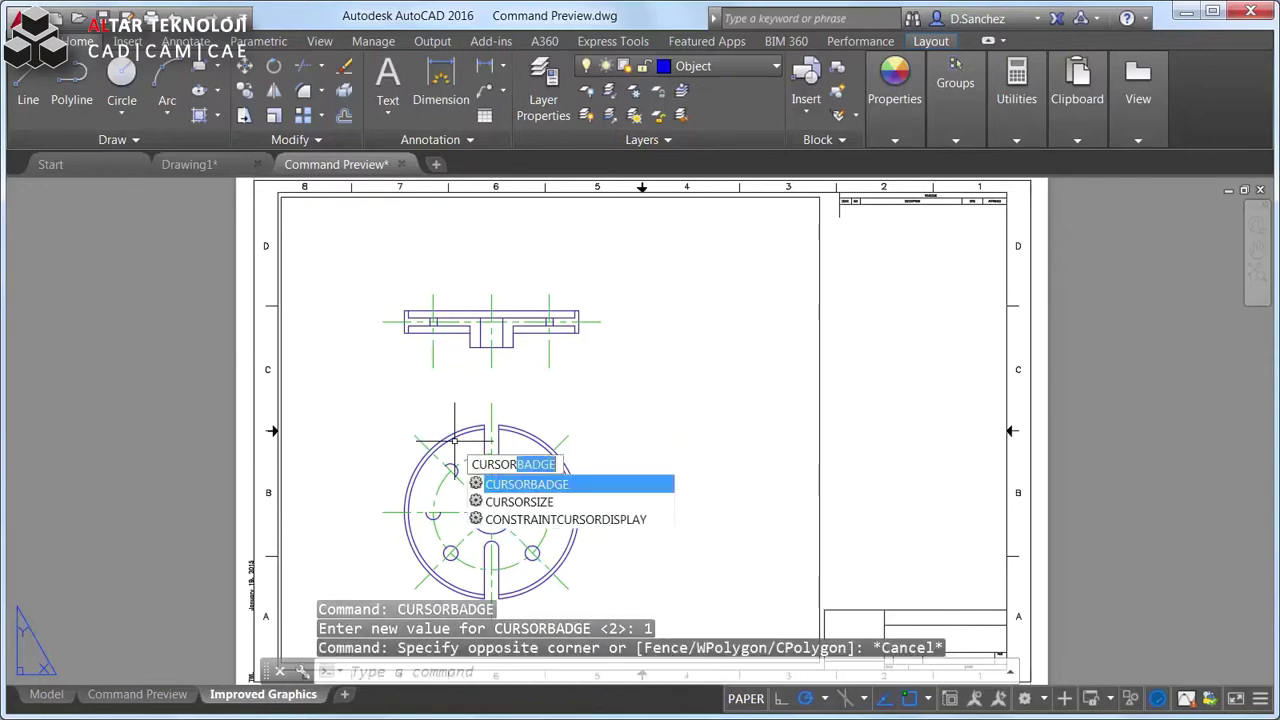
{"action": "key", "text": "Return"}
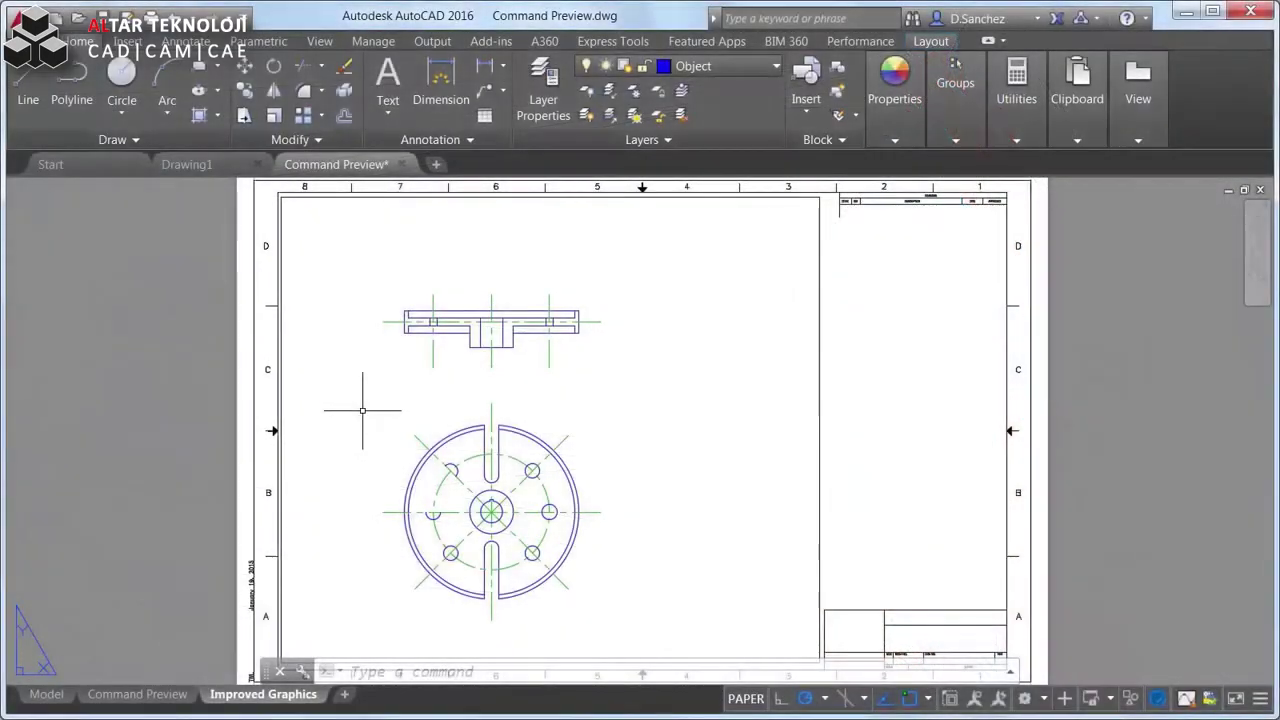
Step: Open the Sheet Set Manager with SSM and open the Security sheet
{"action": "type", "text": "SSM"}
{"action": "key", "text": "Return"}
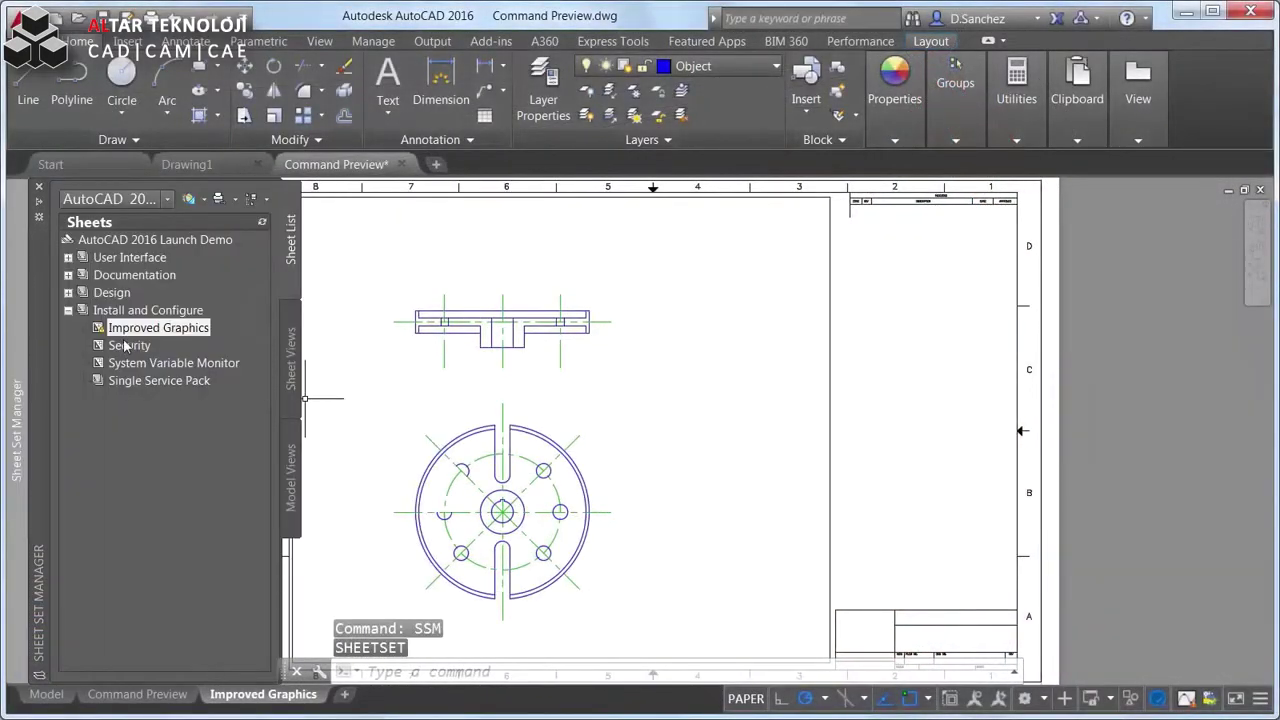
{"action": "double_click", "coordinate": [127, 346]}
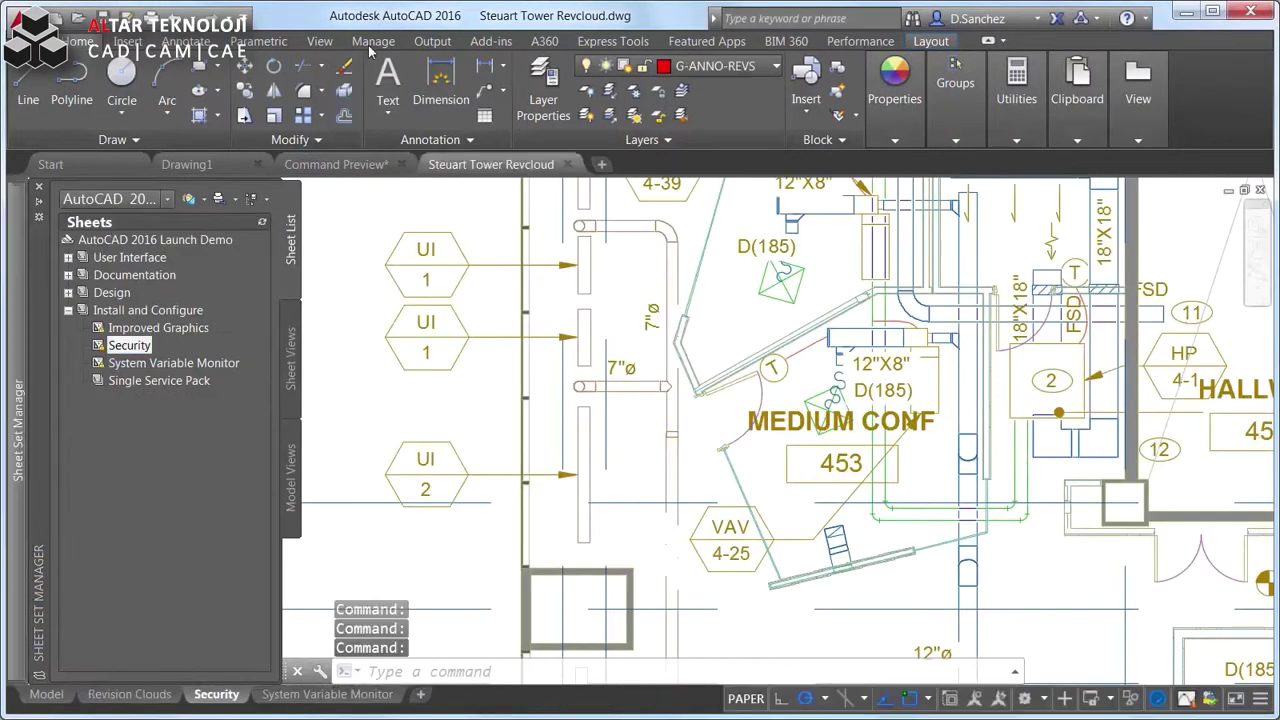
Step: Load burstit.lsp through Load Application, allowing the unsigned file despite the security warning
{"action": "left_click", "coordinate": [372, 42]}
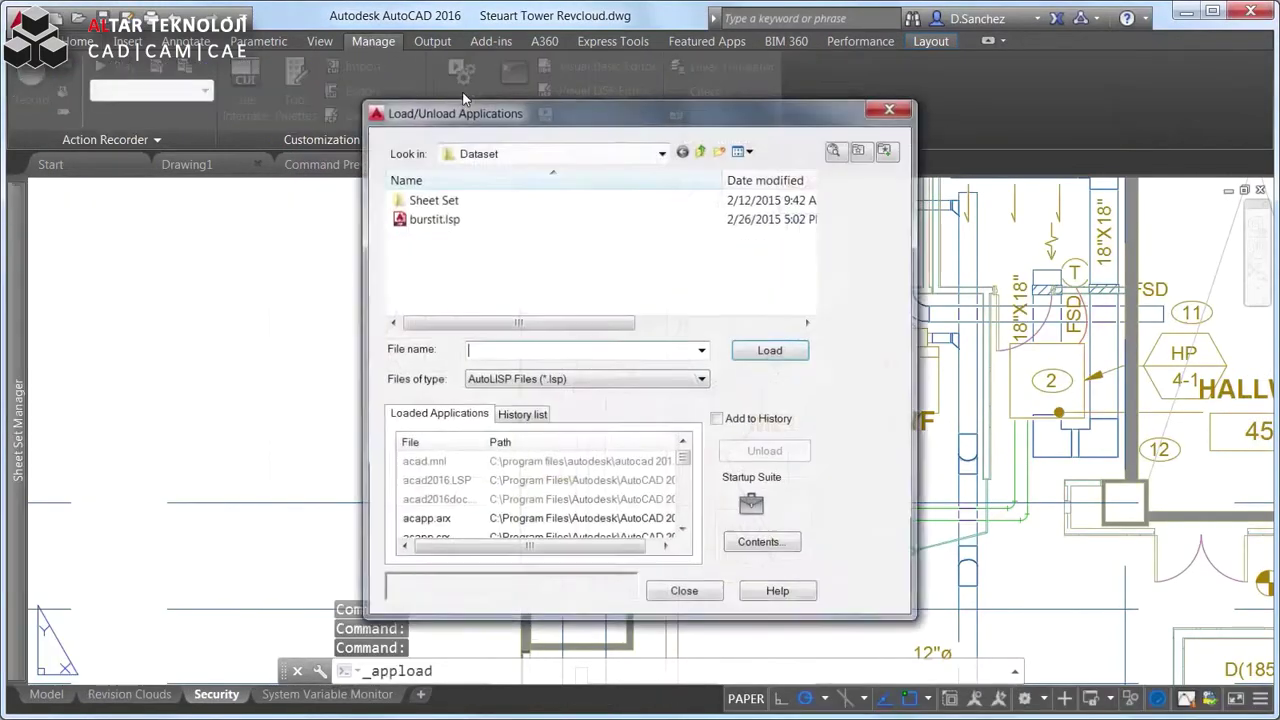
{"action": "left_click", "coordinate": [460, 85]}
{"action": "left_click", "coordinate": [450, 218]}
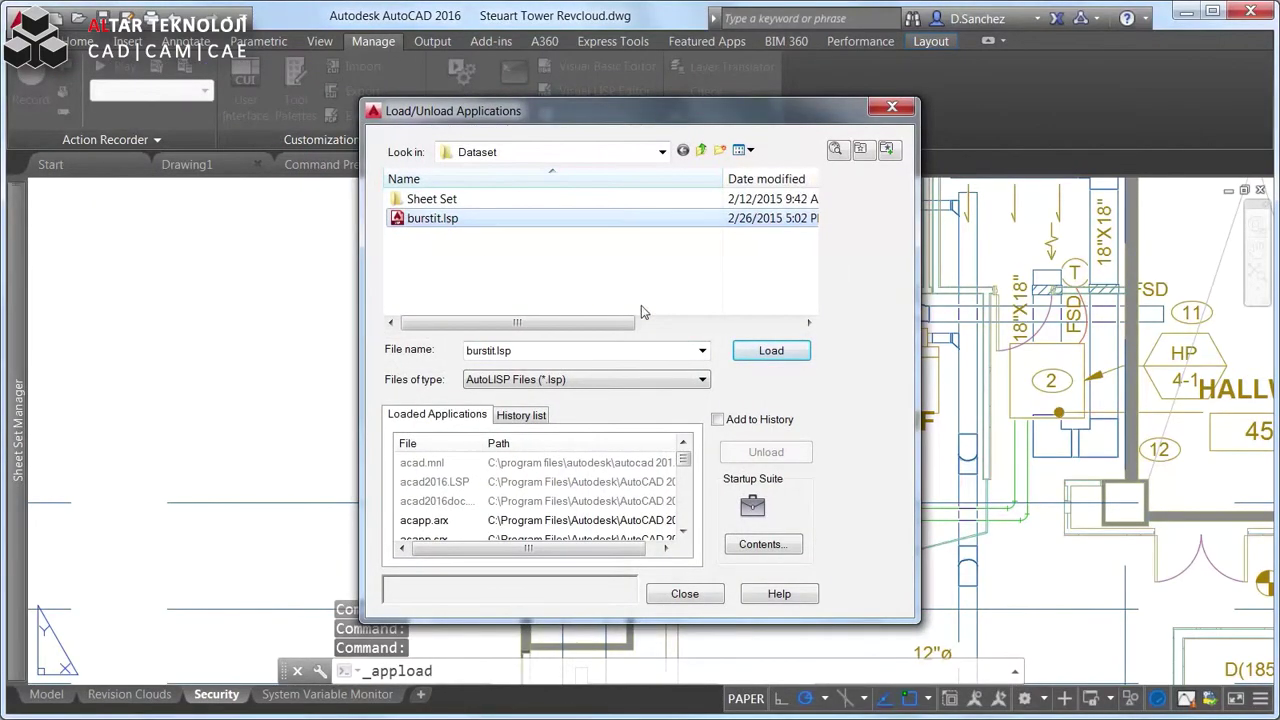
{"action": "left_click", "coordinate": [771, 350]}
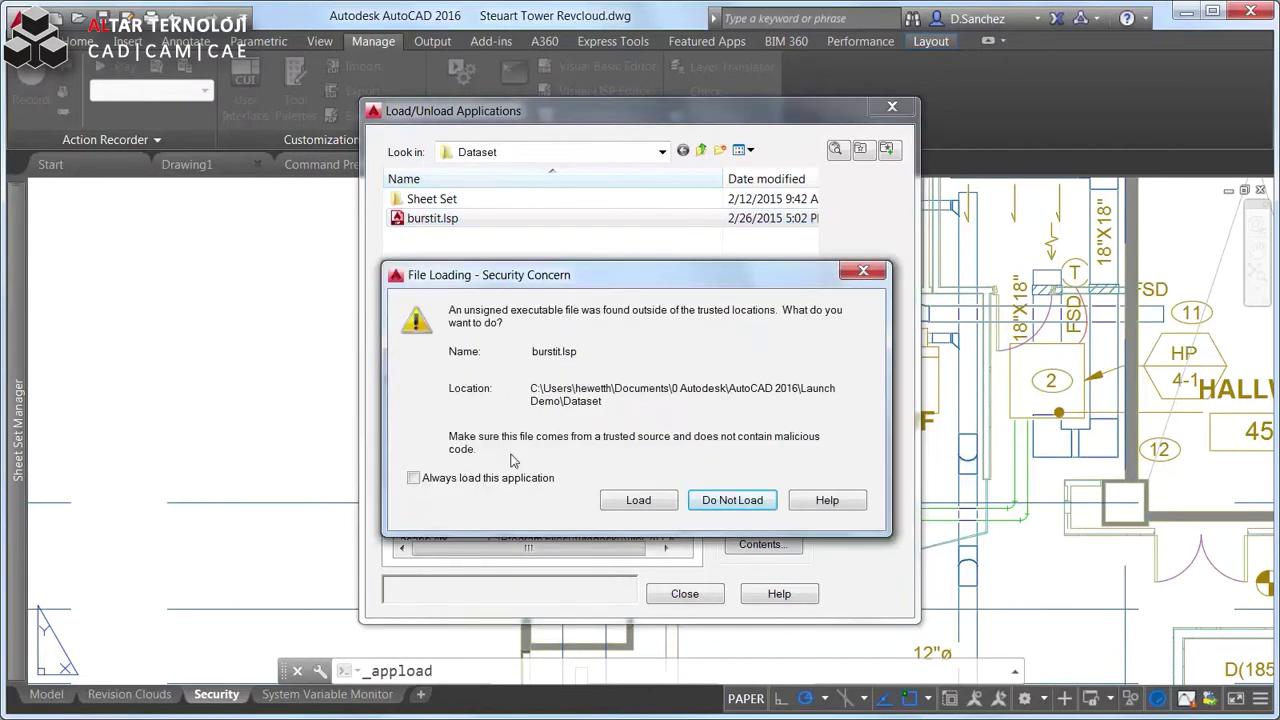
{"action": "left_click", "coordinate": [659, 505]}
{"action": "left_click", "coordinate": [685, 594]}
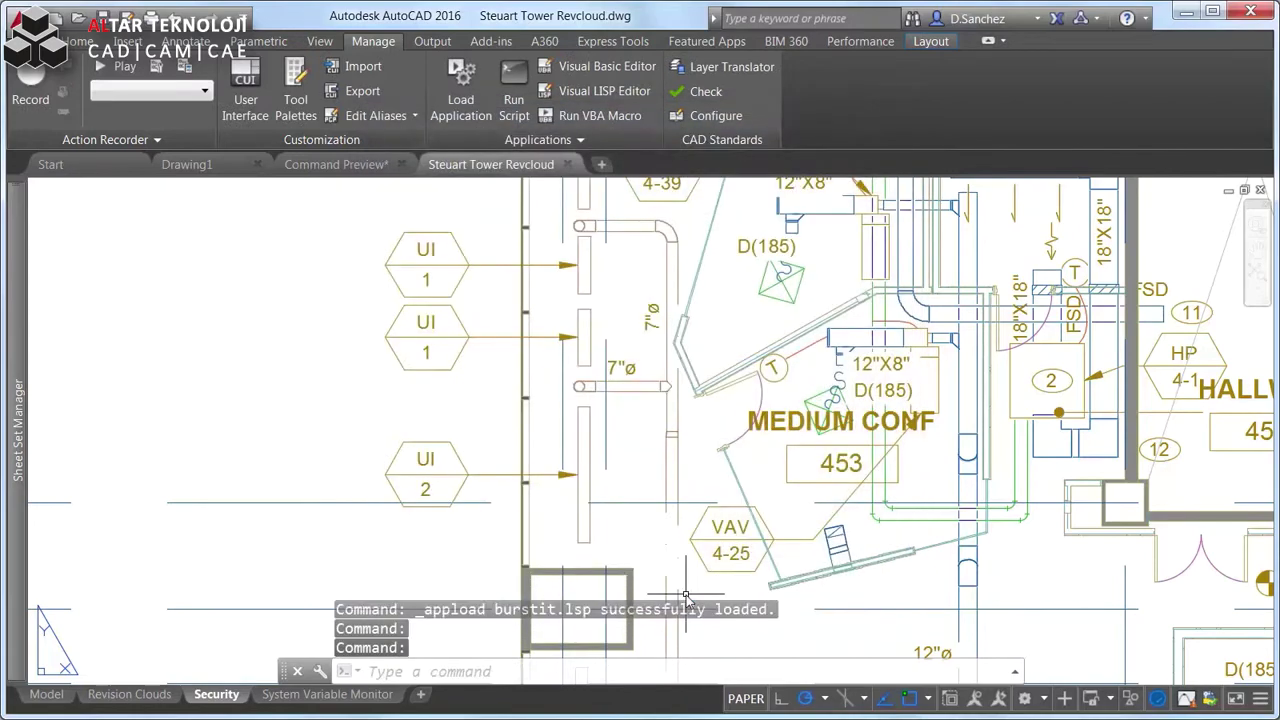
Step: Open Security Options from the System settings of the Options dialog
{"action": "right_click", "coordinate": [685, 597]}
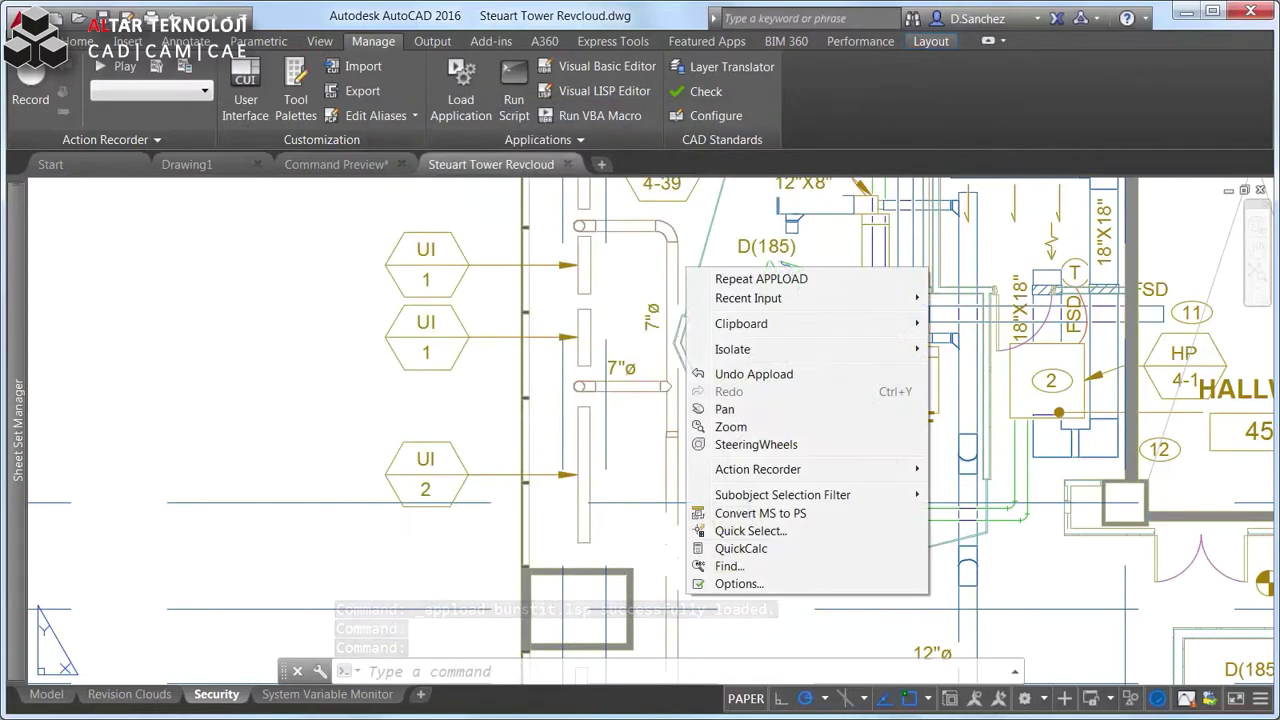
{"action": "left_click", "coordinate": [726, 584]}
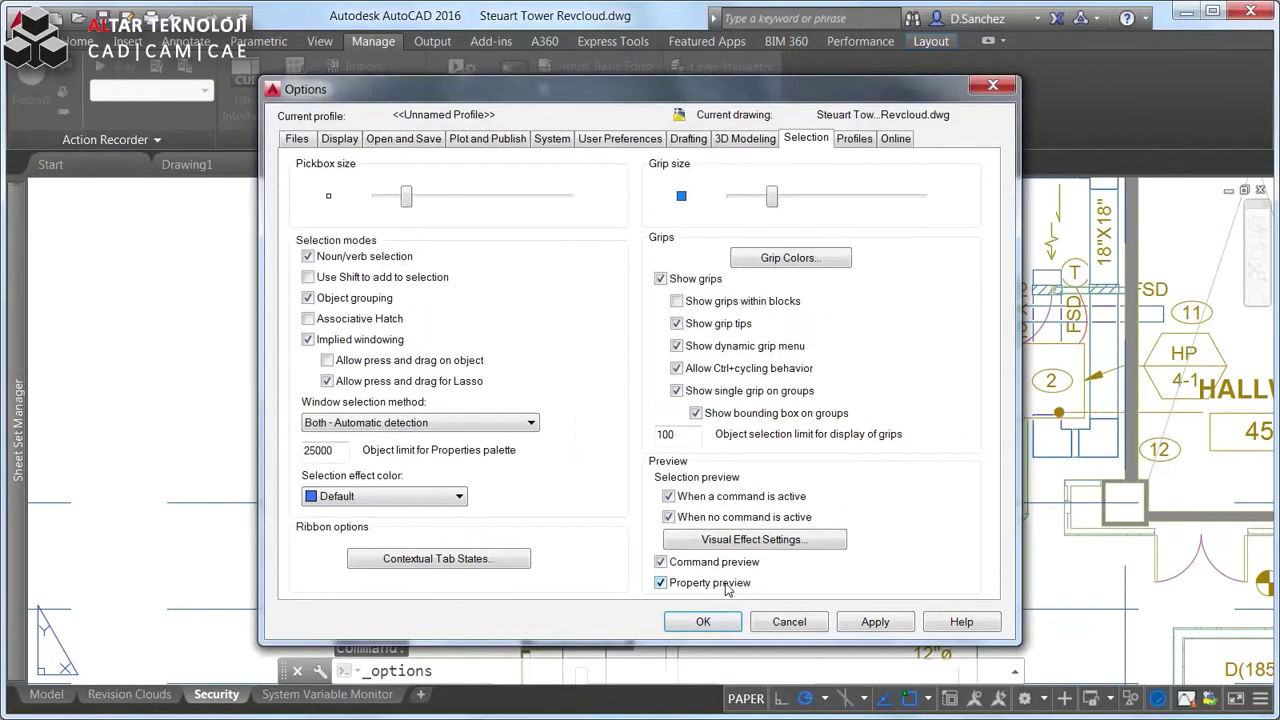
{"action": "left_click", "coordinate": [558, 145]}
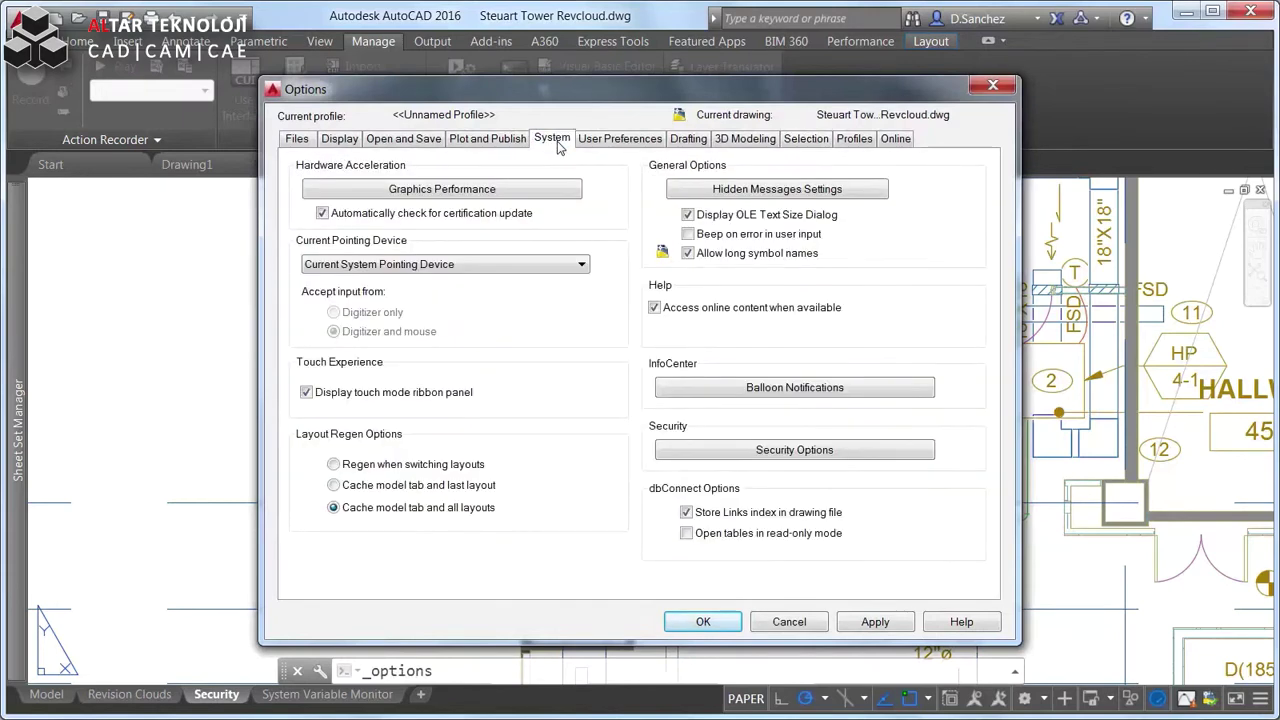
{"action": "left_click", "coordinate": [713, 453]}
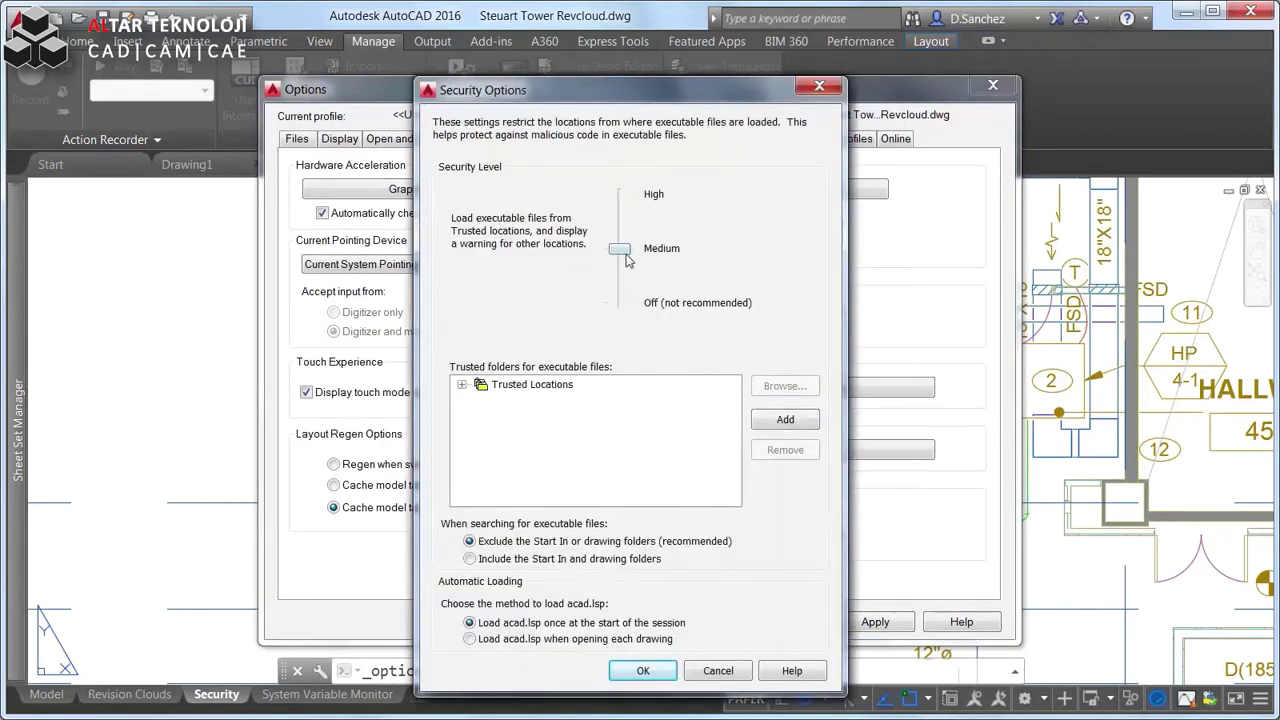
Step: Try the security level Off, keep it at Medium, and close both dialogs
{"action": "left_click_drag", "start_coordinate": [626, 256], "coordinate": [628, 300]}
{"action": "left_click", "coordinate": [624, 277]}
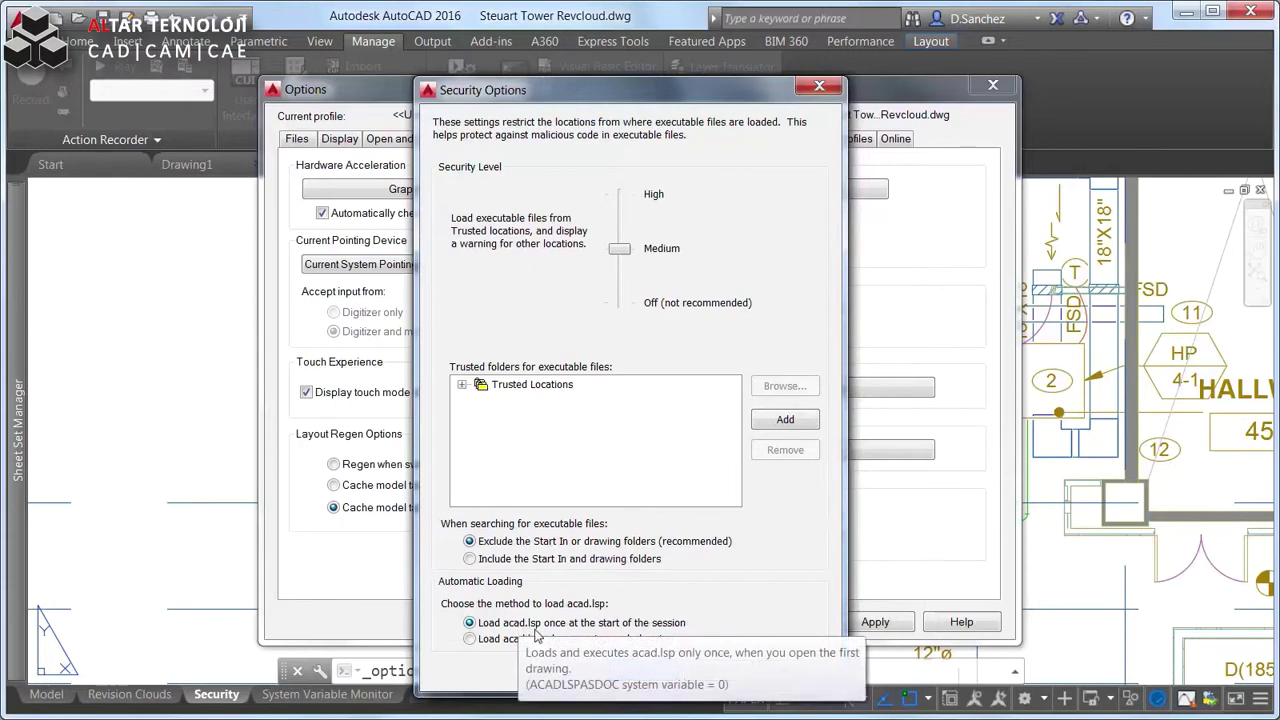
{"action": "left_click", "coordinate": [643, 668]}
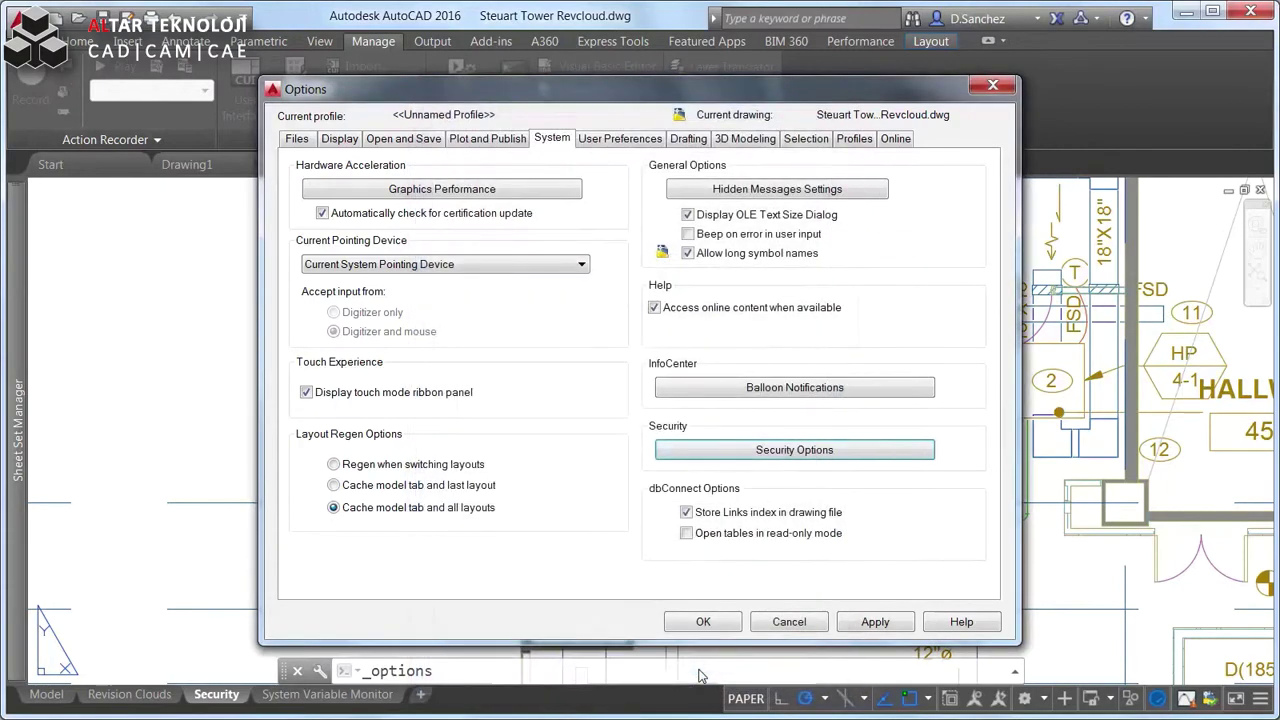
{"action": "left_click", "coordinate": [703, 621]}
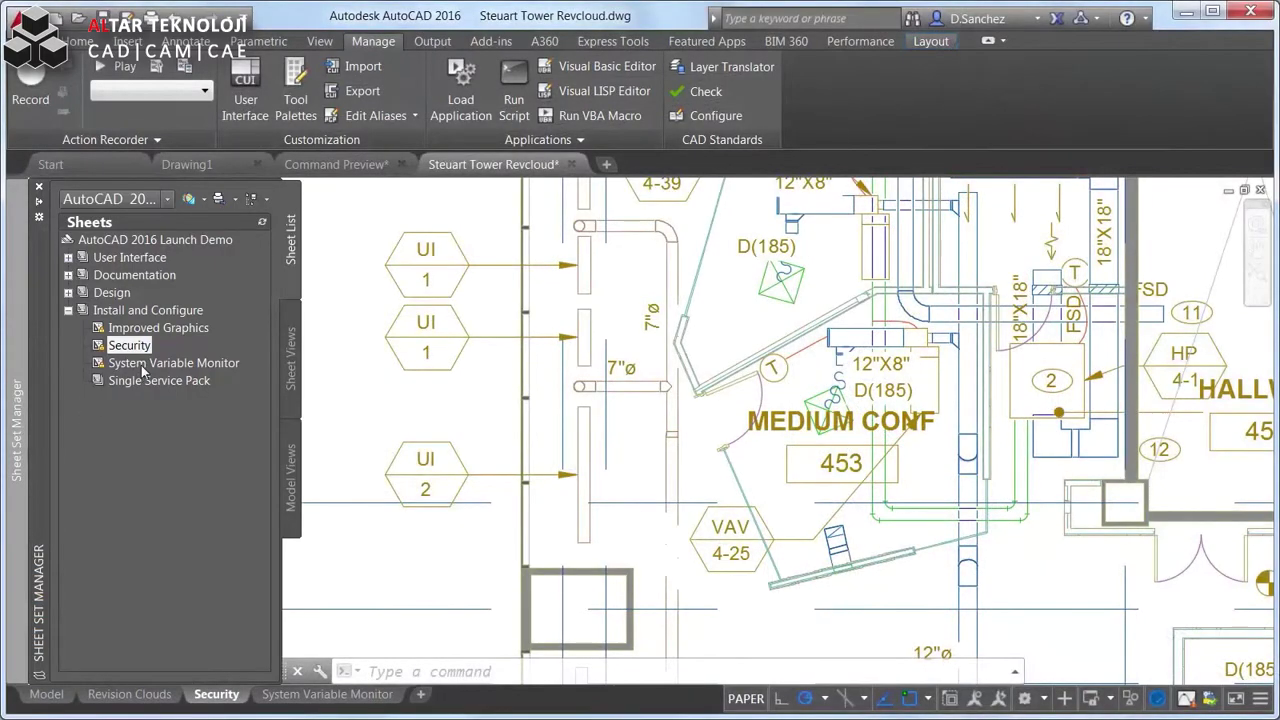
Step: Open the System Variable Monitor sheet and review the SYSVARMONITOR list before closing it
{"action": "double_click", "coordinate": [150, 363]}
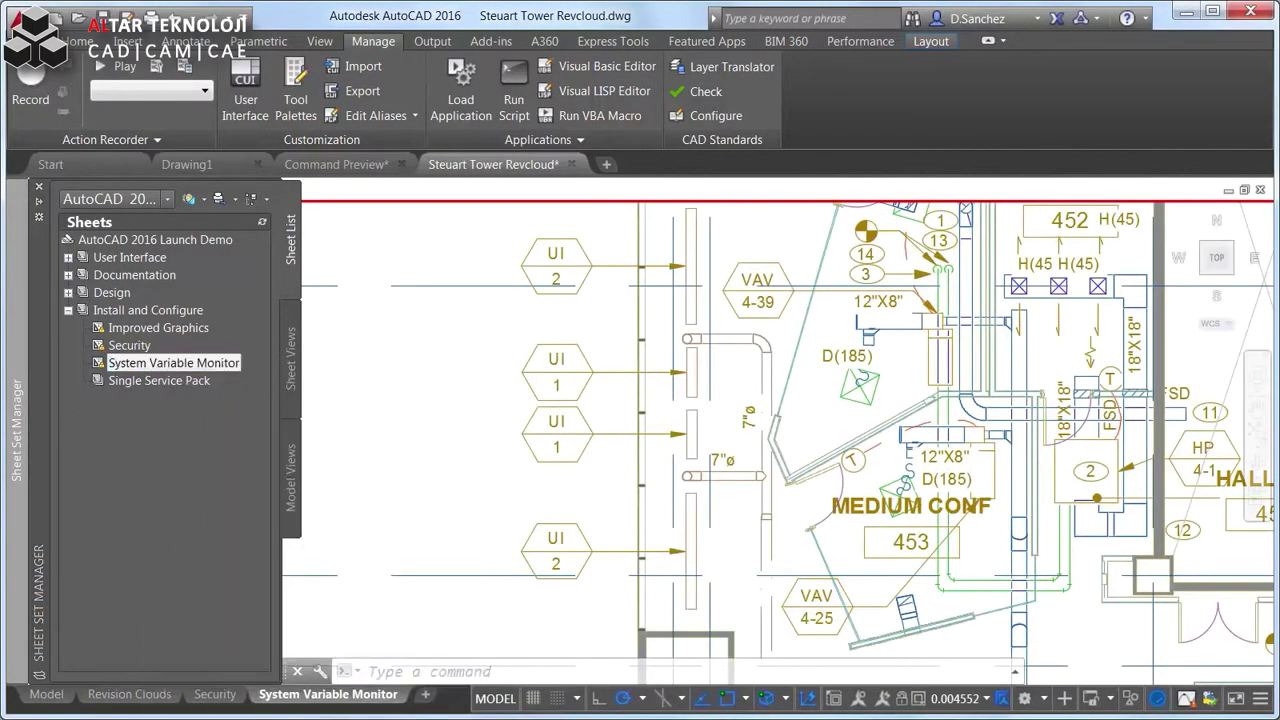
{"action": "type", "text": "sys"}
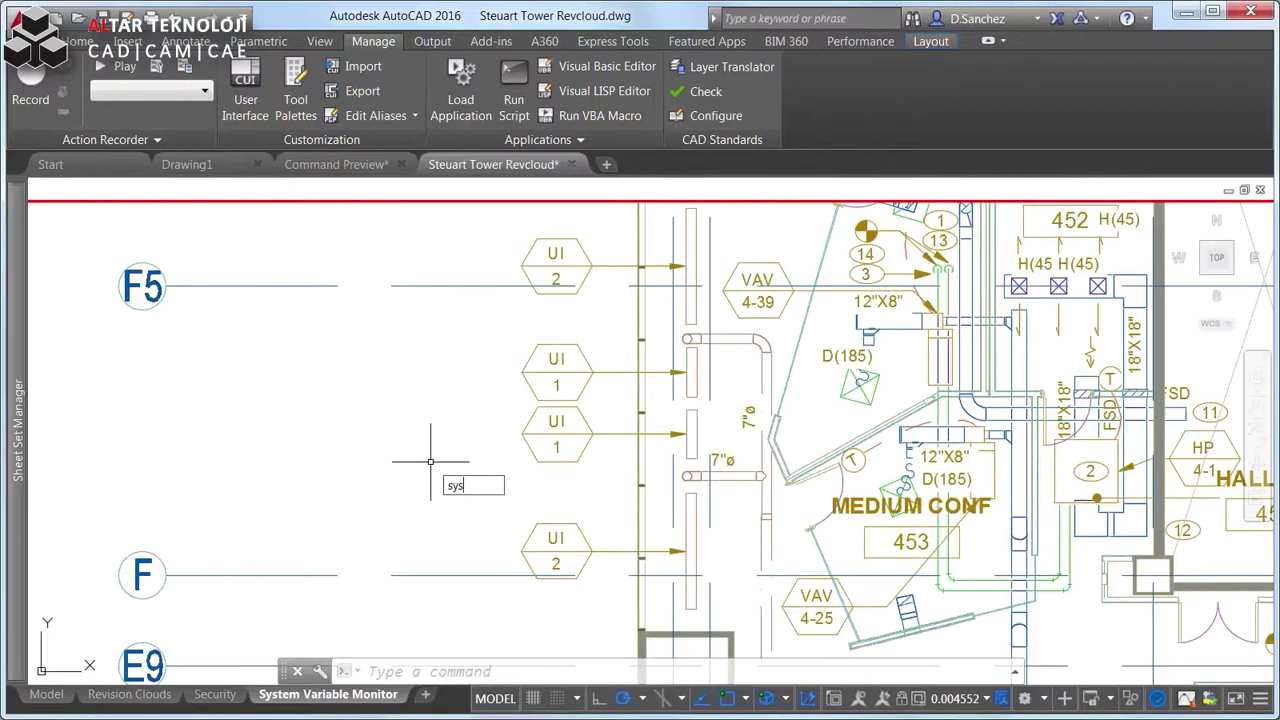
{"action": "key", "text": "Return"}
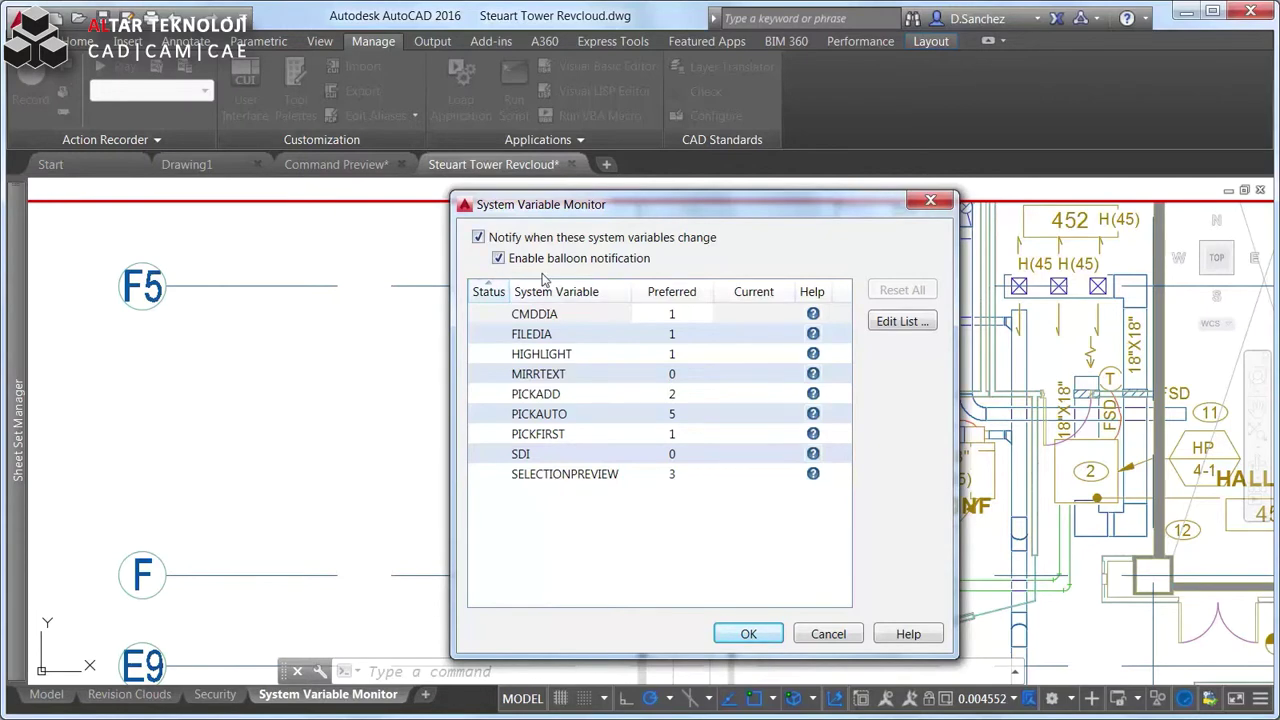
{"action": "left_click", "coordinate": [740, 636]}
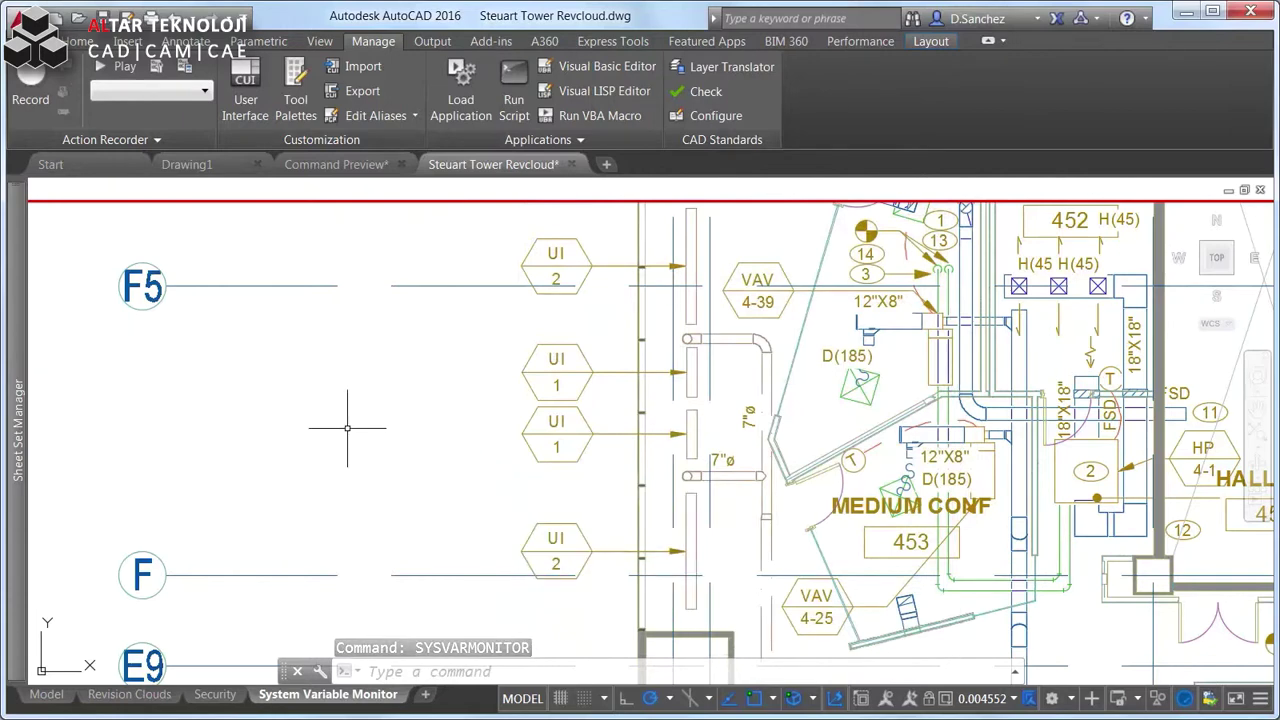
Step: Burst the upper UI 1 tag with the BURSTIT command
{"action": "type", "text": "BURSTIT"}
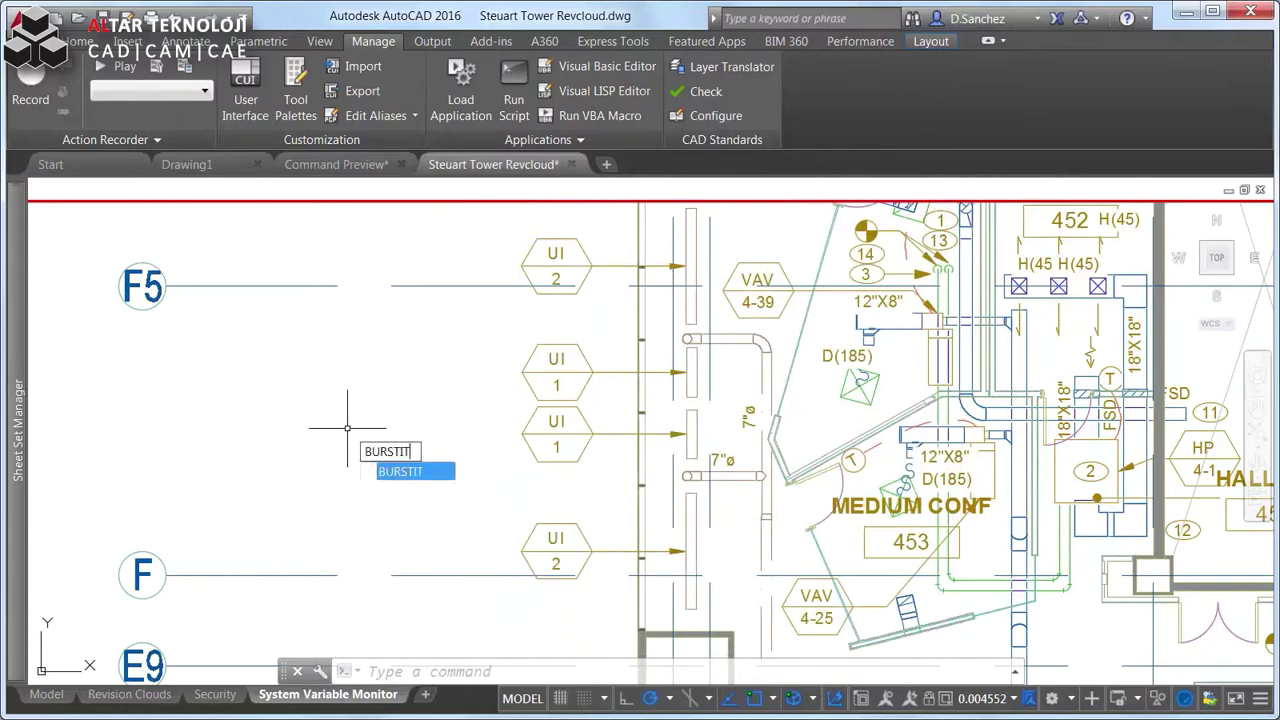
{"action": "key", "text": "Return"}
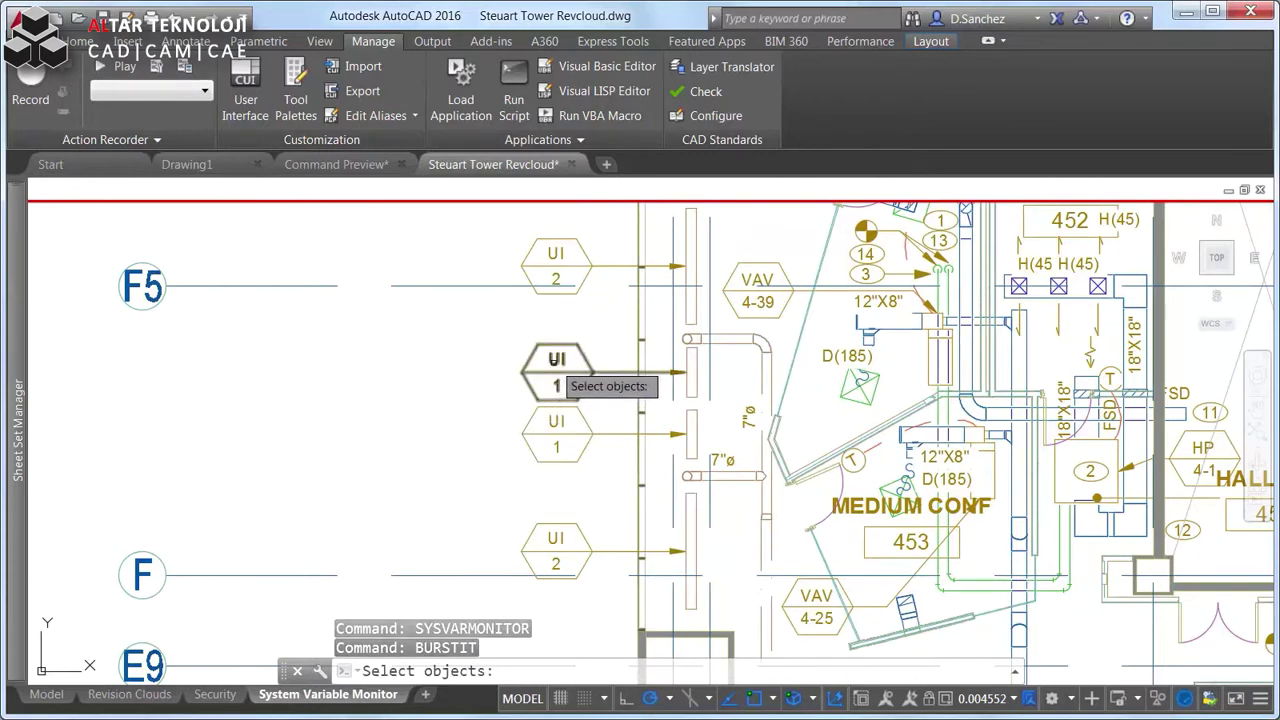
{"action": "left_click", "coordinate": [553, 360]}
{"action": "key", "text": "Return"}
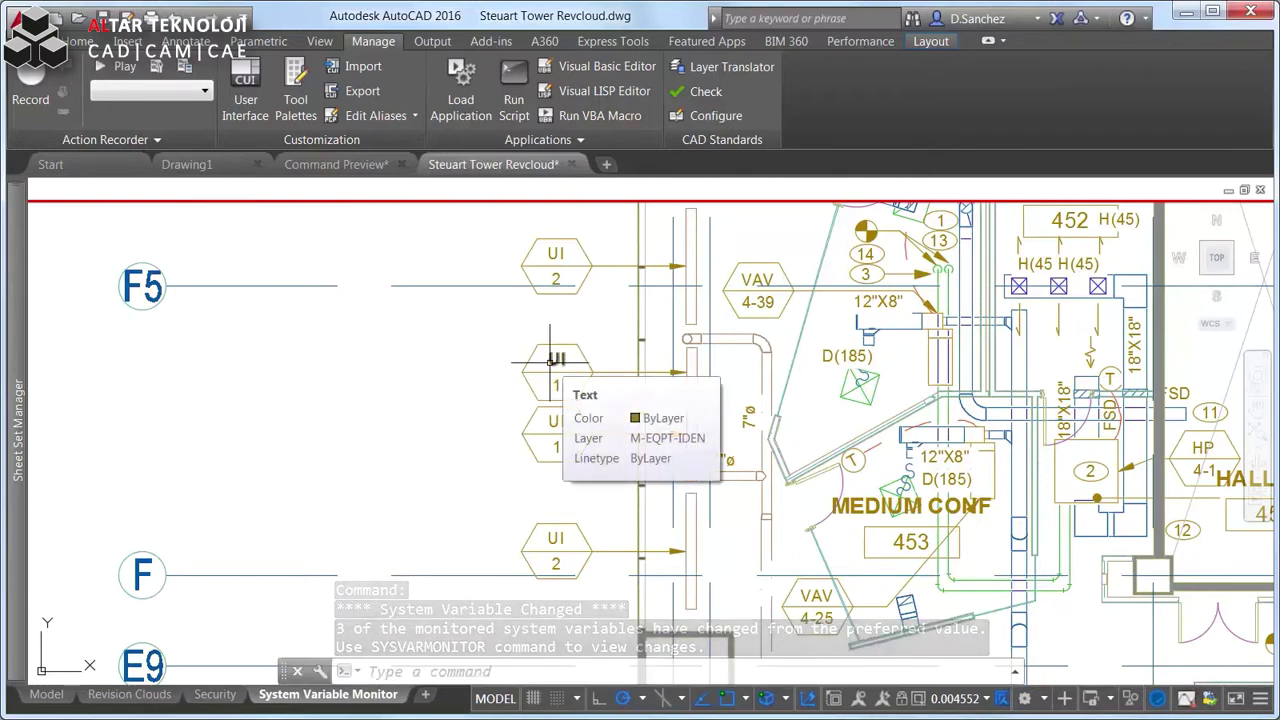
Step: Select the burst UI 1 tag and its leader, then start and cancel Erase and Save As
{"action": "left_click", "coordinate": [549, 360]}
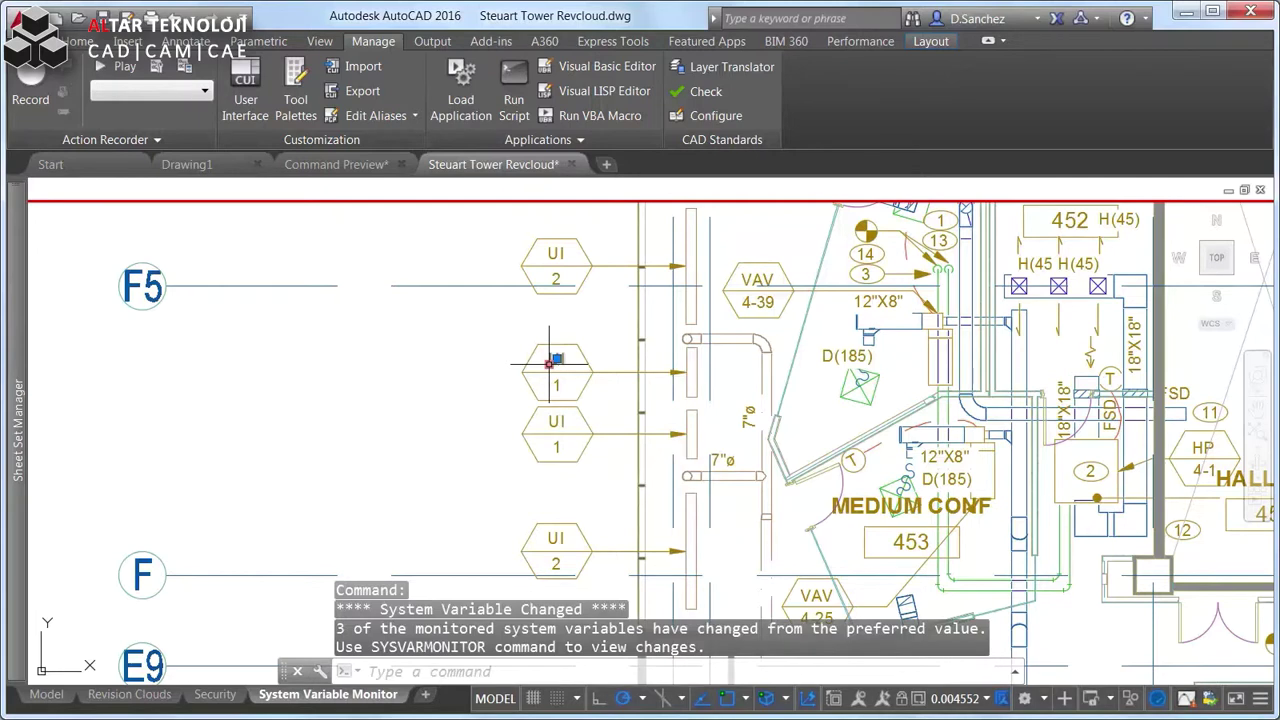
{"action": "key", "text": "Escape"}
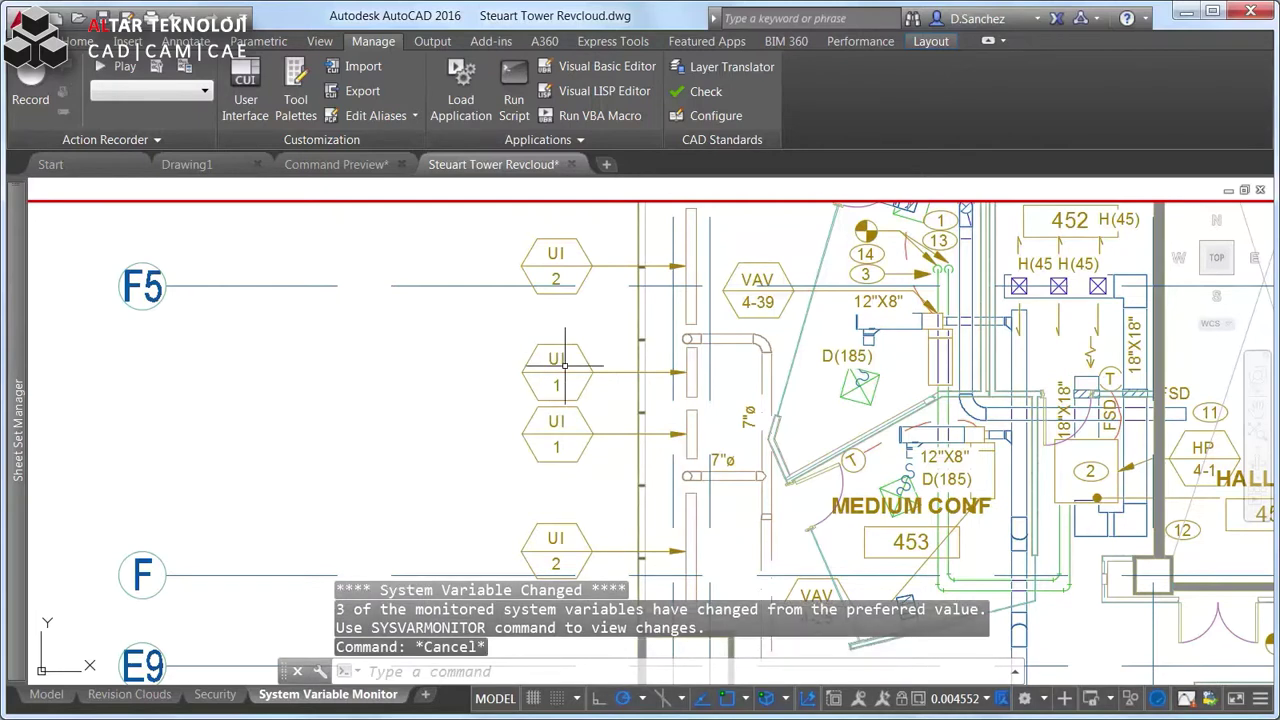
{"action": "left_click", "coordinate": [611, 346]}
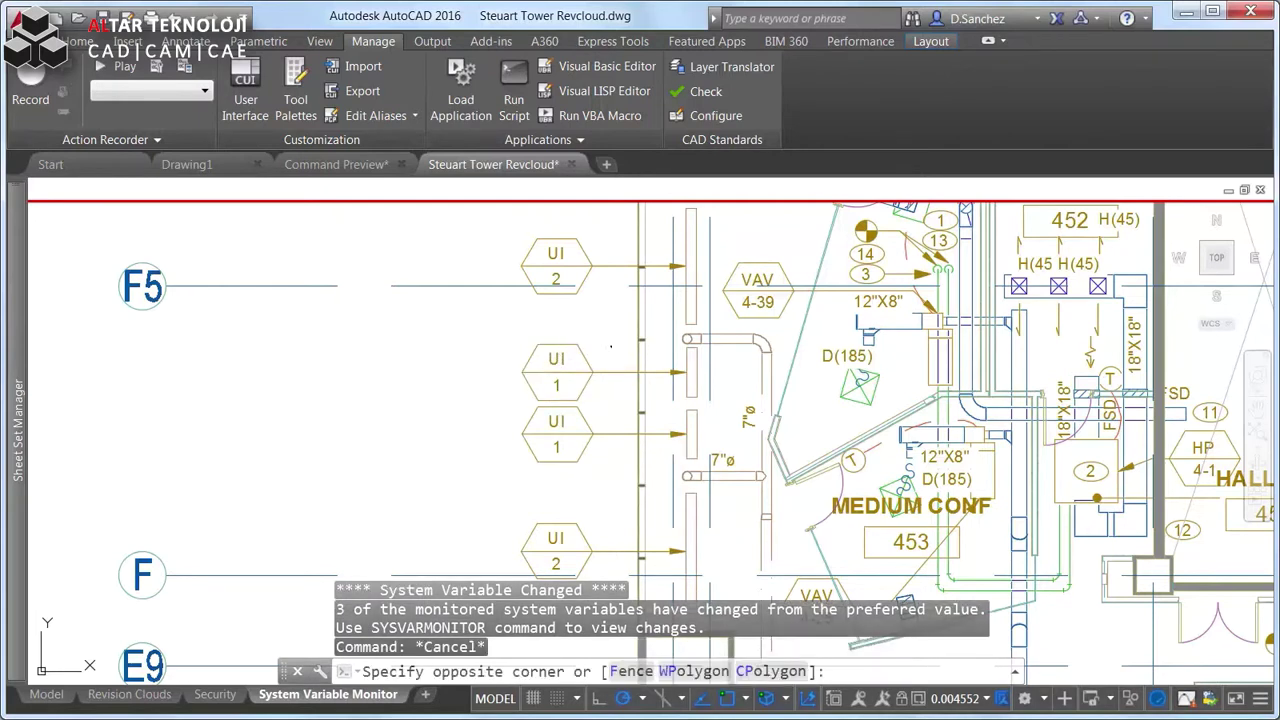
{"action": "left_click", "coordinate": [515, 398]}
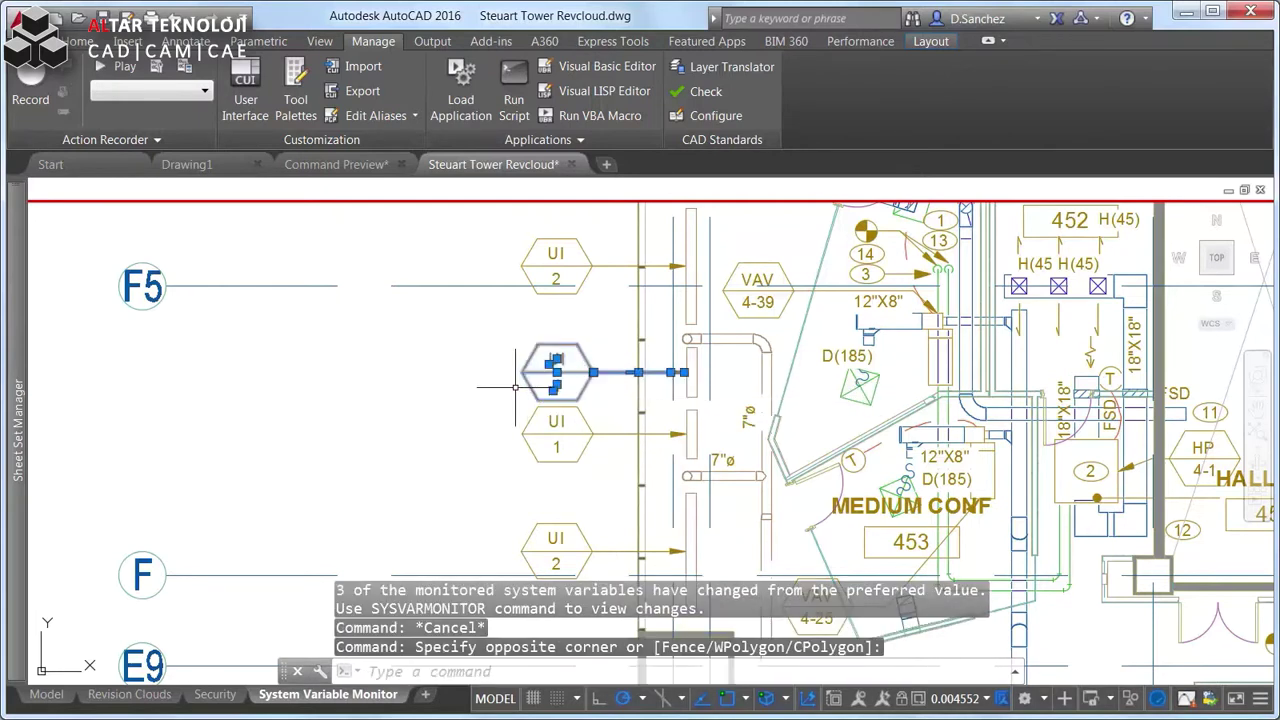
{"action": "left_click", "coordinate": [78, 42]}
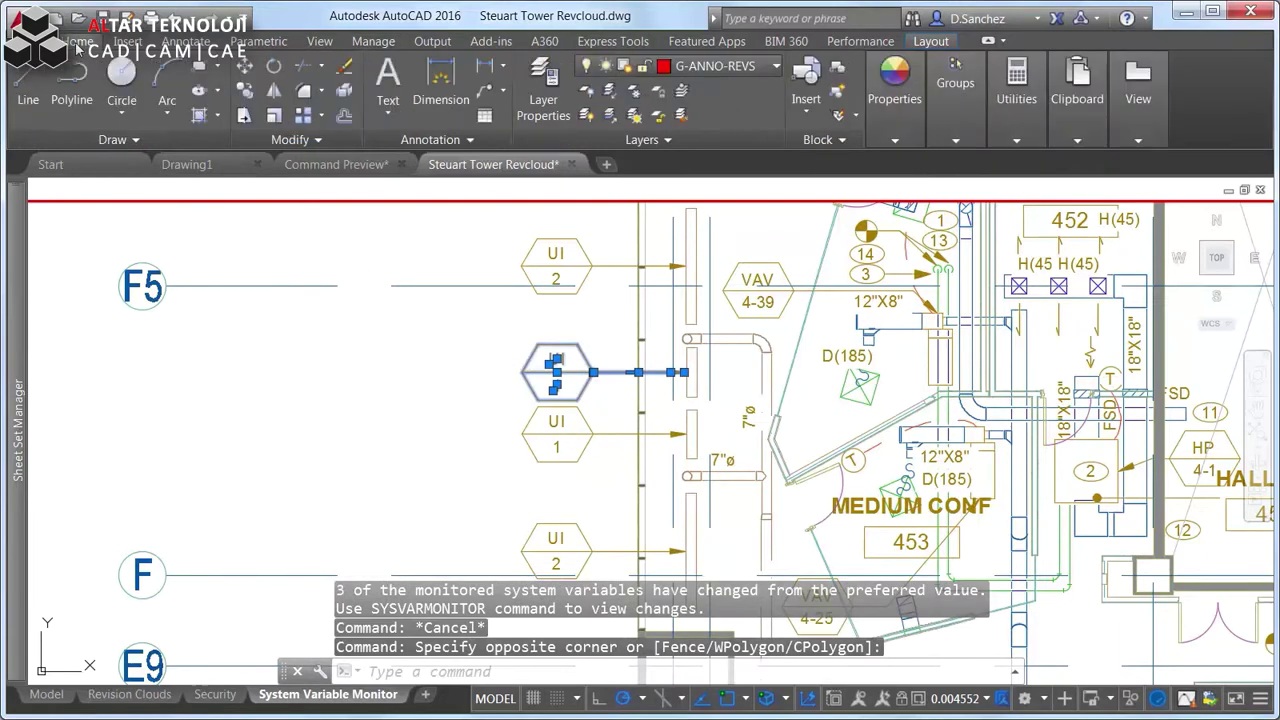
{"action": "left_click", "coordinate": [344, 74]}
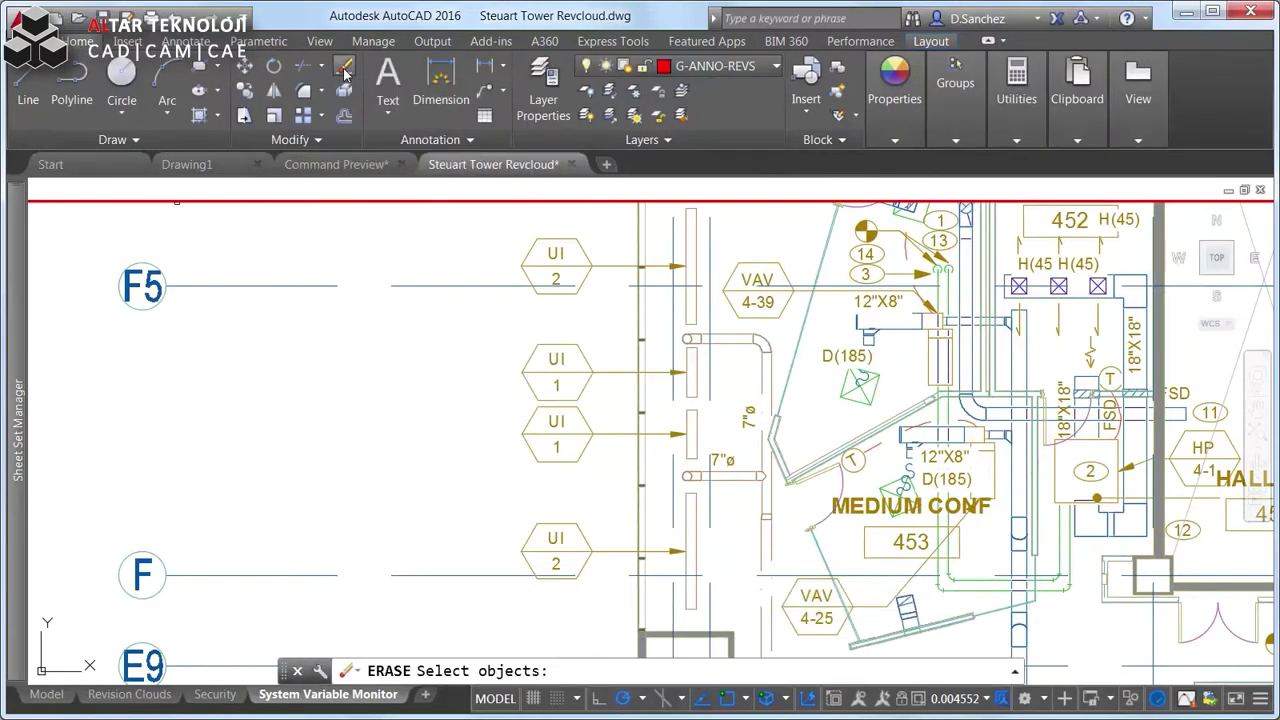
{"action": "key", "text": "Escape"}
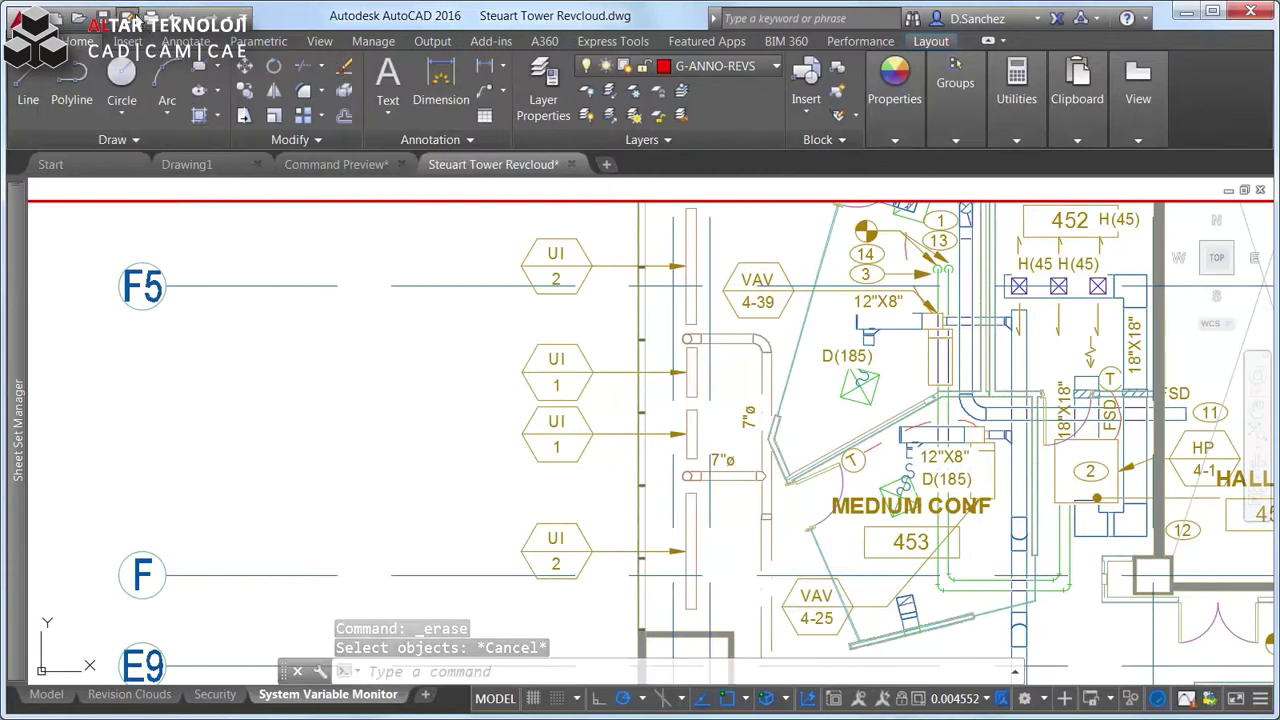
{"action": "left_click", "coordinate": [127, 18]}
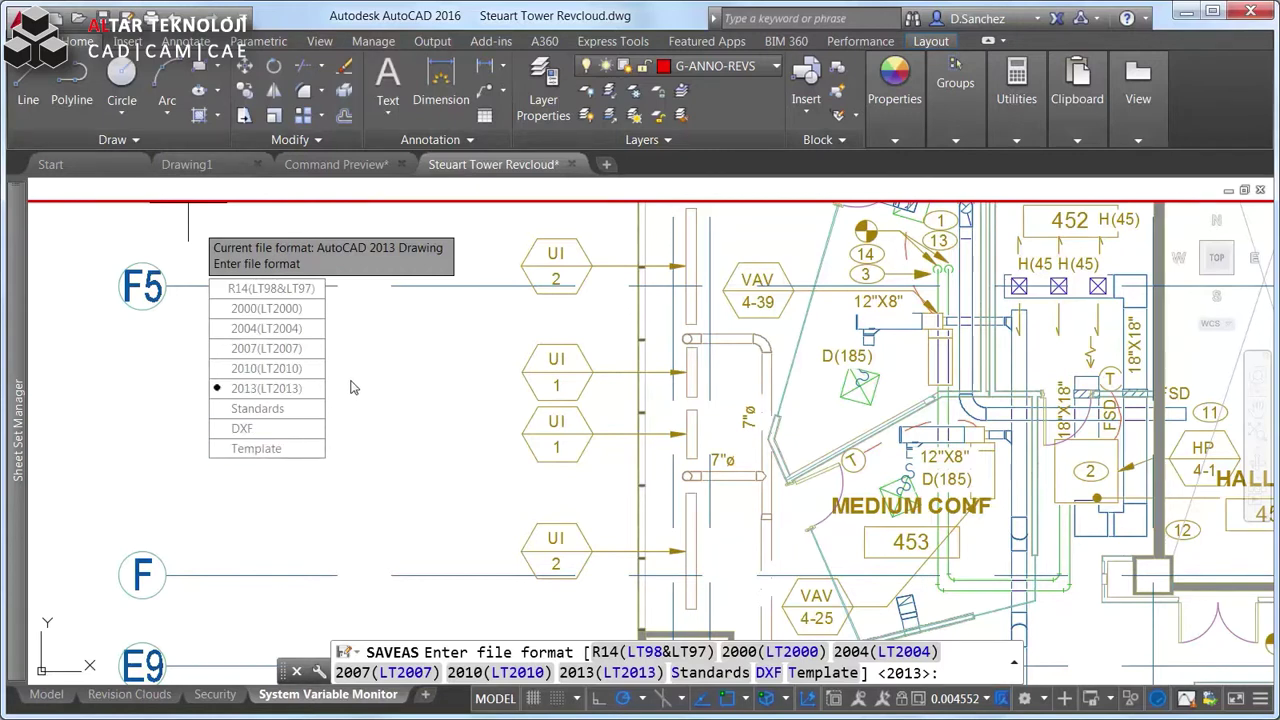
{"action": "key", "text": "Escape"}
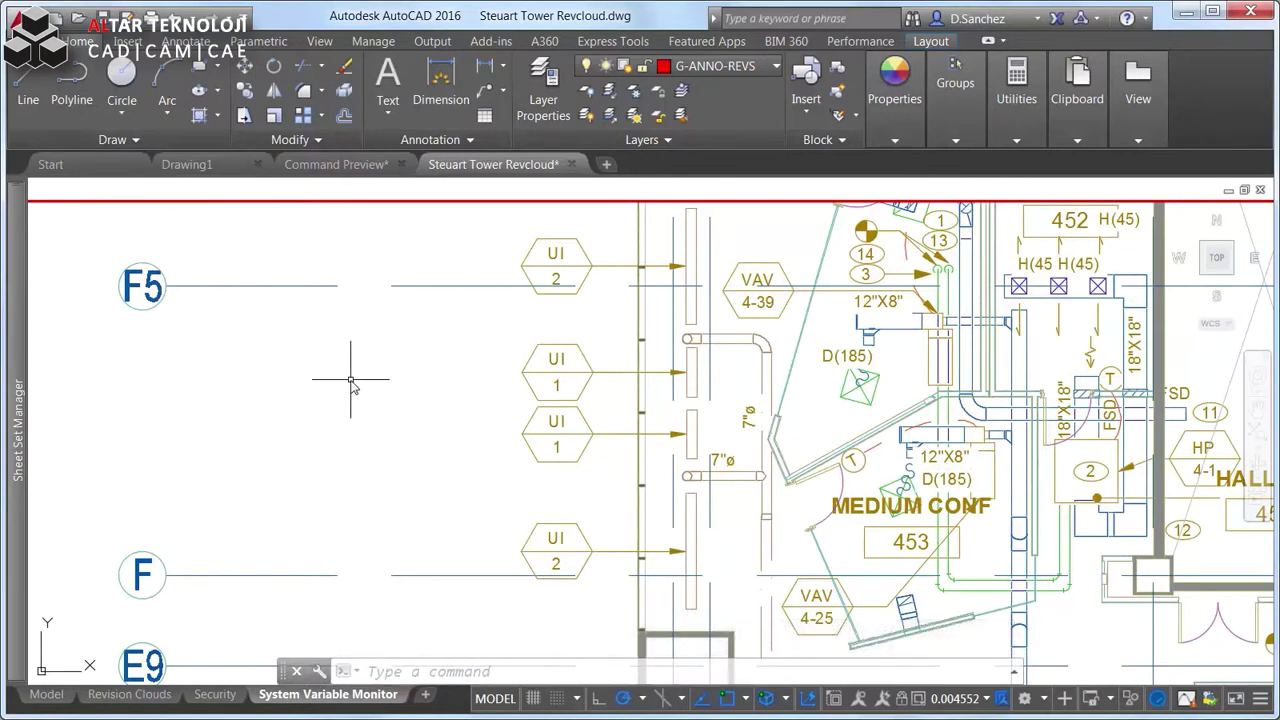
Step: Reset FILEDIA, MIRRTEXT and PICKFIRST to their preferred values and open the Edit List editor
{"action": "left_click", "coordinate": [1185, 698]}
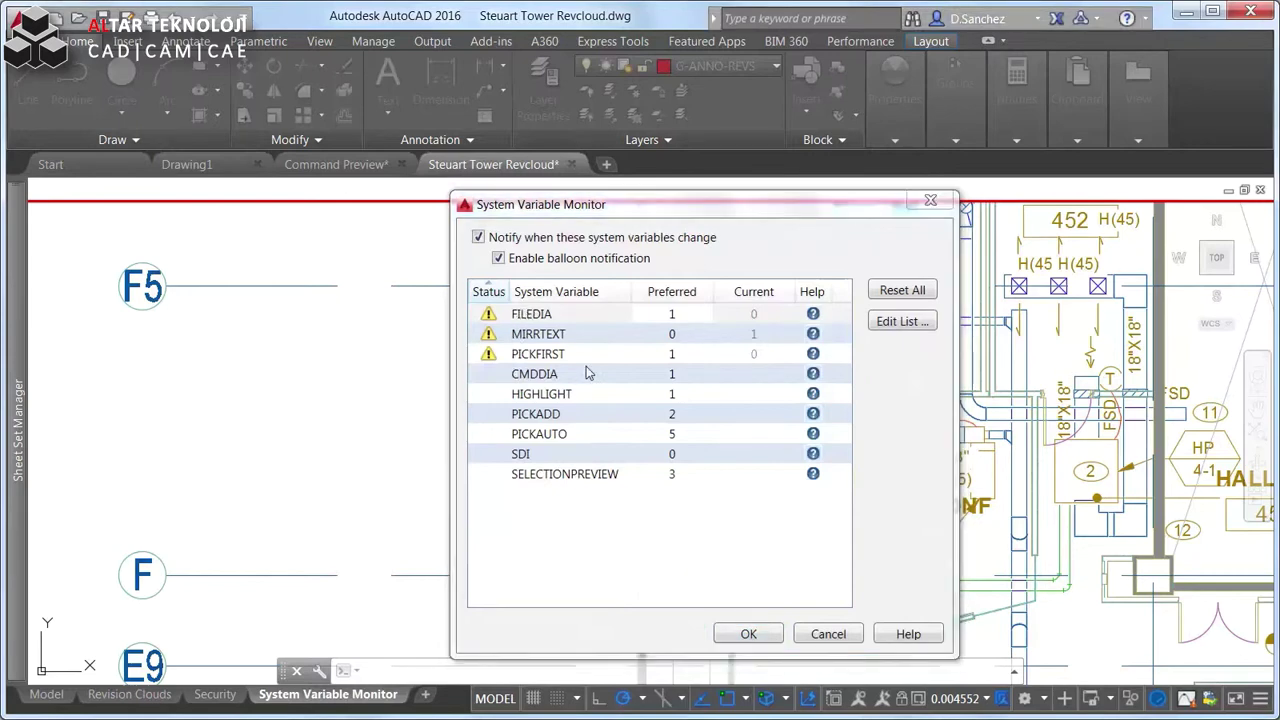
{"action": "left_click", "coordinate": [899, 292]}
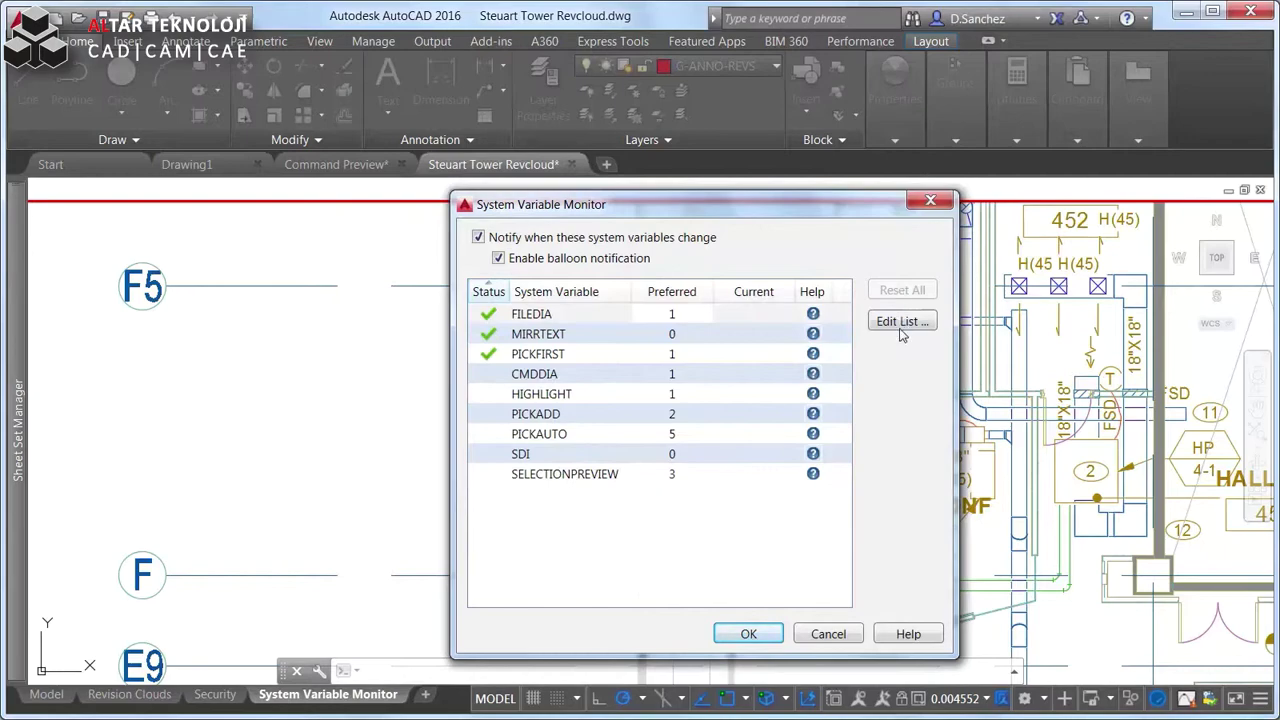
{"action": "left_click", "coordinate": [902, 322]}
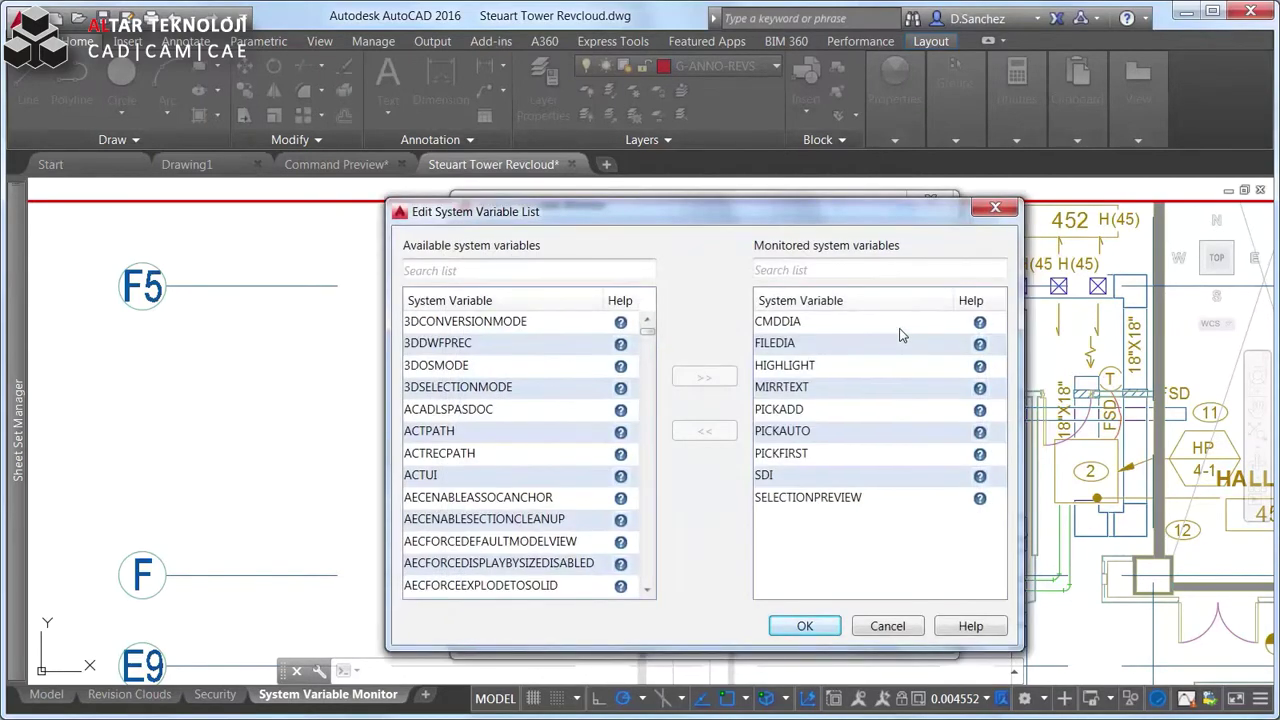
Step: Search the available variables and move PDMODE into the monitored list, then confirm
{"action": "left_click", "coordinate": [601, 271]}
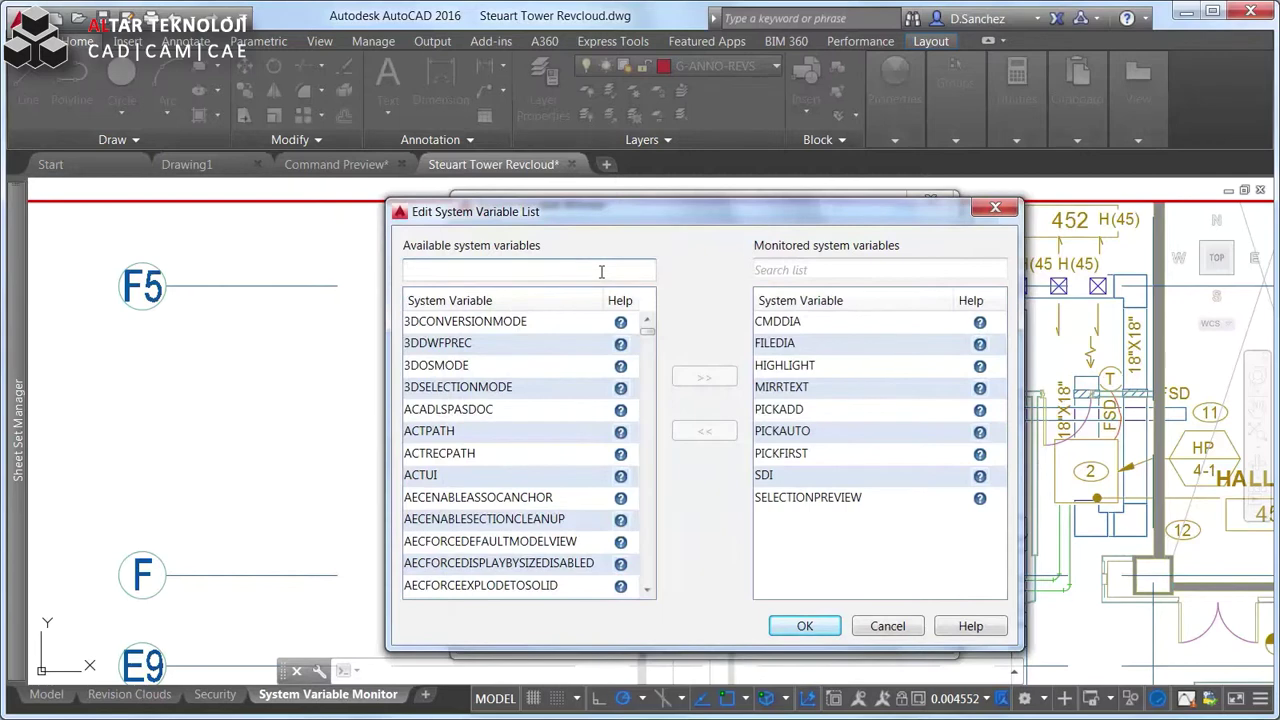
{"action": "type", "text": "PD"}
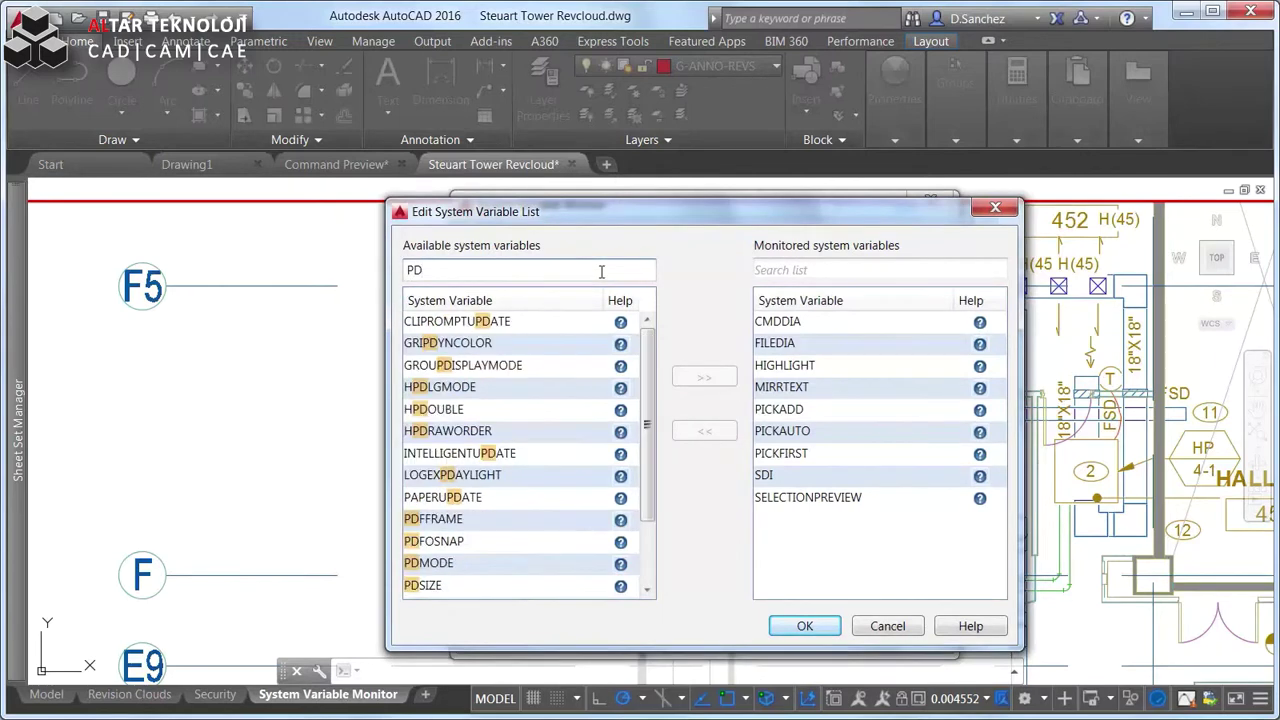
{"action": "double_click", "coordinate": [463, 563]}
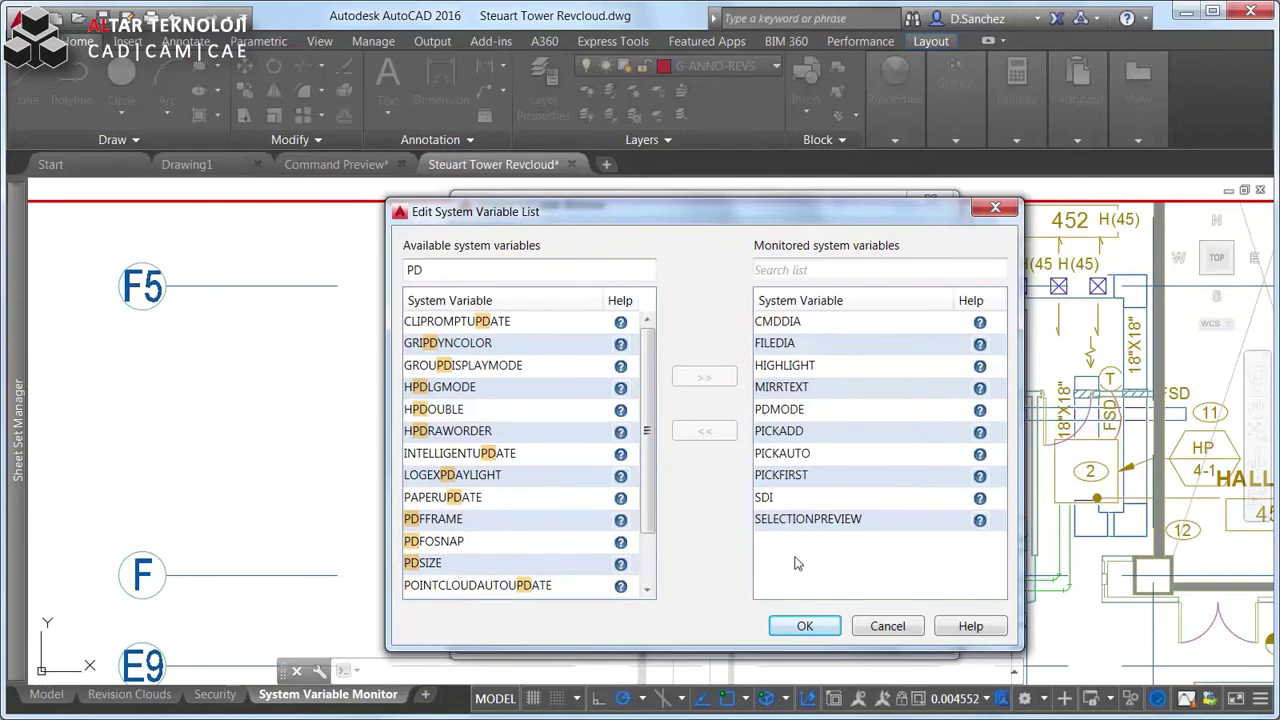
{"action": "left_click", "coordinate": [805, 626]}
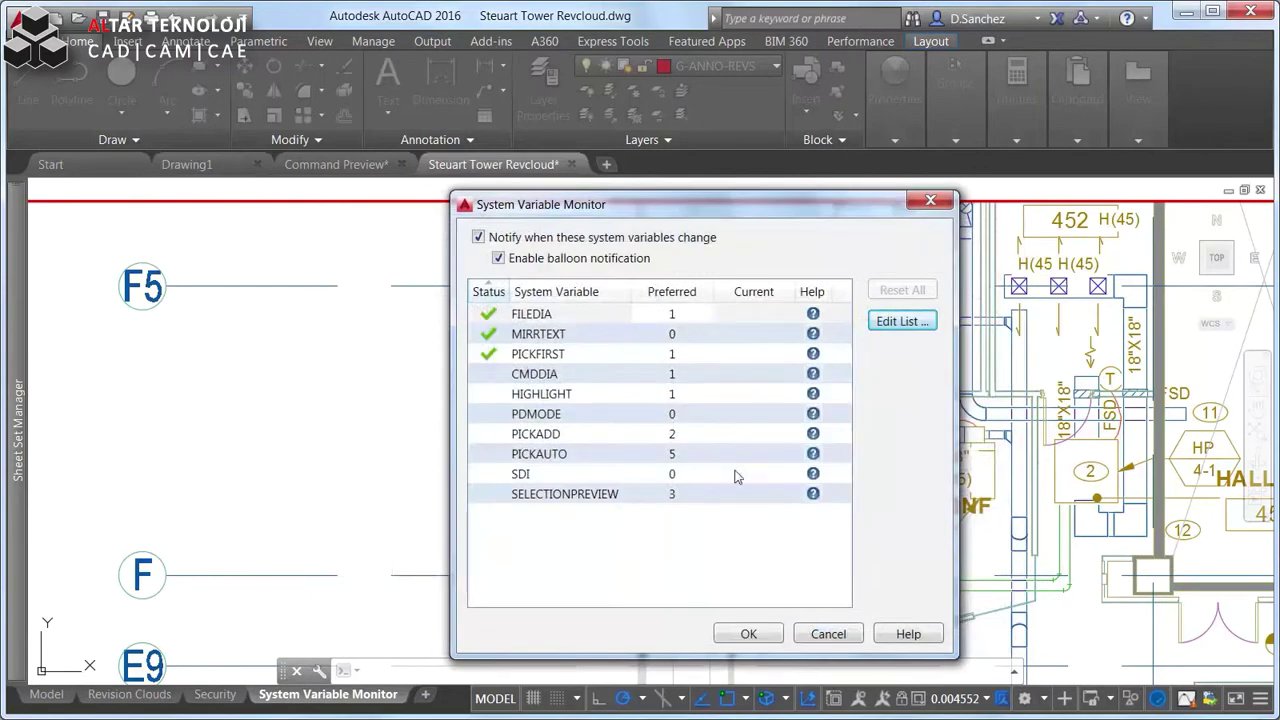
Step: Enter 3 as PDMODE's preferred value in the System Variable Monitor and confirm with OK
{"action": "left_click", "coordinate": [677, 416]}
{"action": "type", "text": "3"}
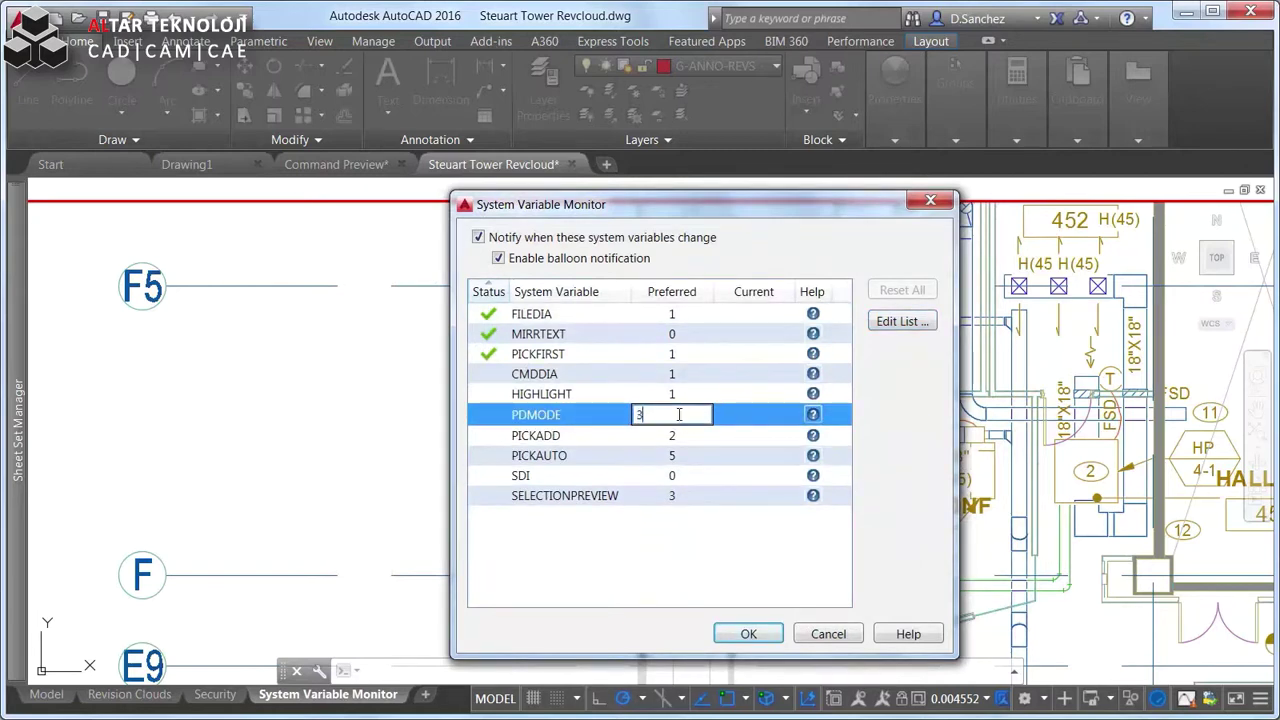
{"action": "left_click", "coordinate": [740, 634]}
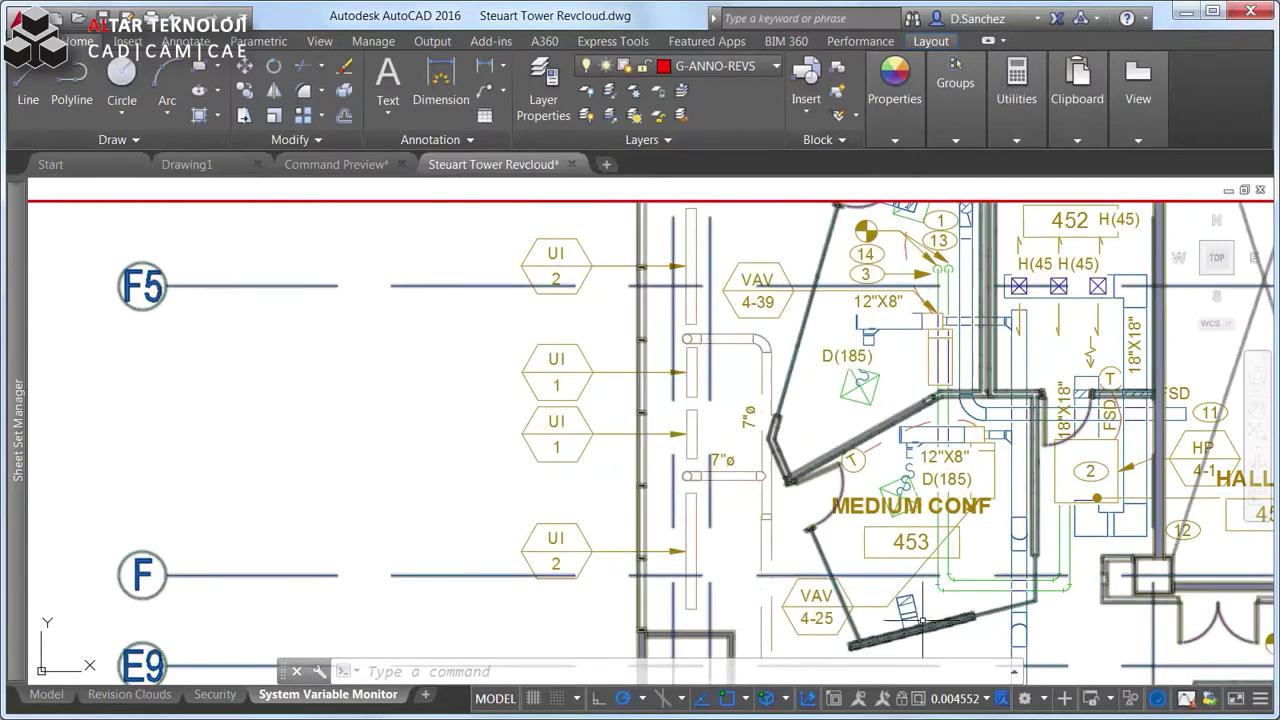
{"action": "type", "text": "PD"}
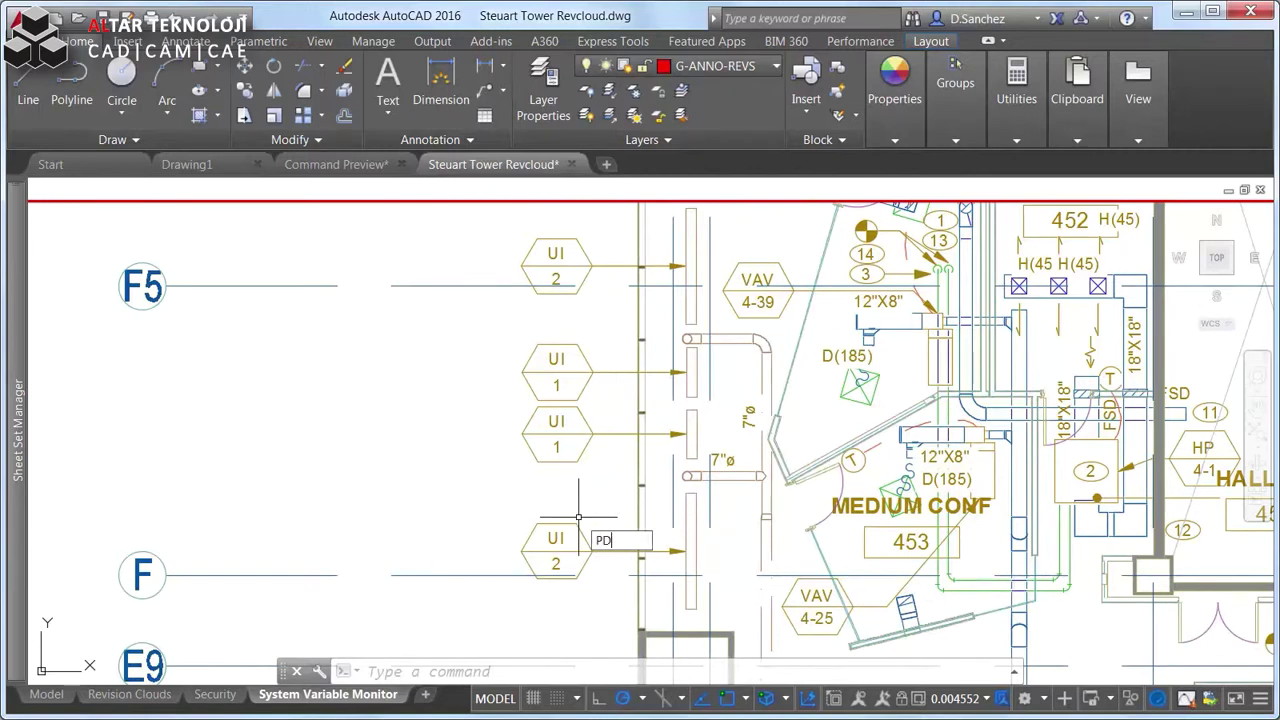
{"action": "type", "text": "MODE"}
{"action": "key", "text": "Return"}
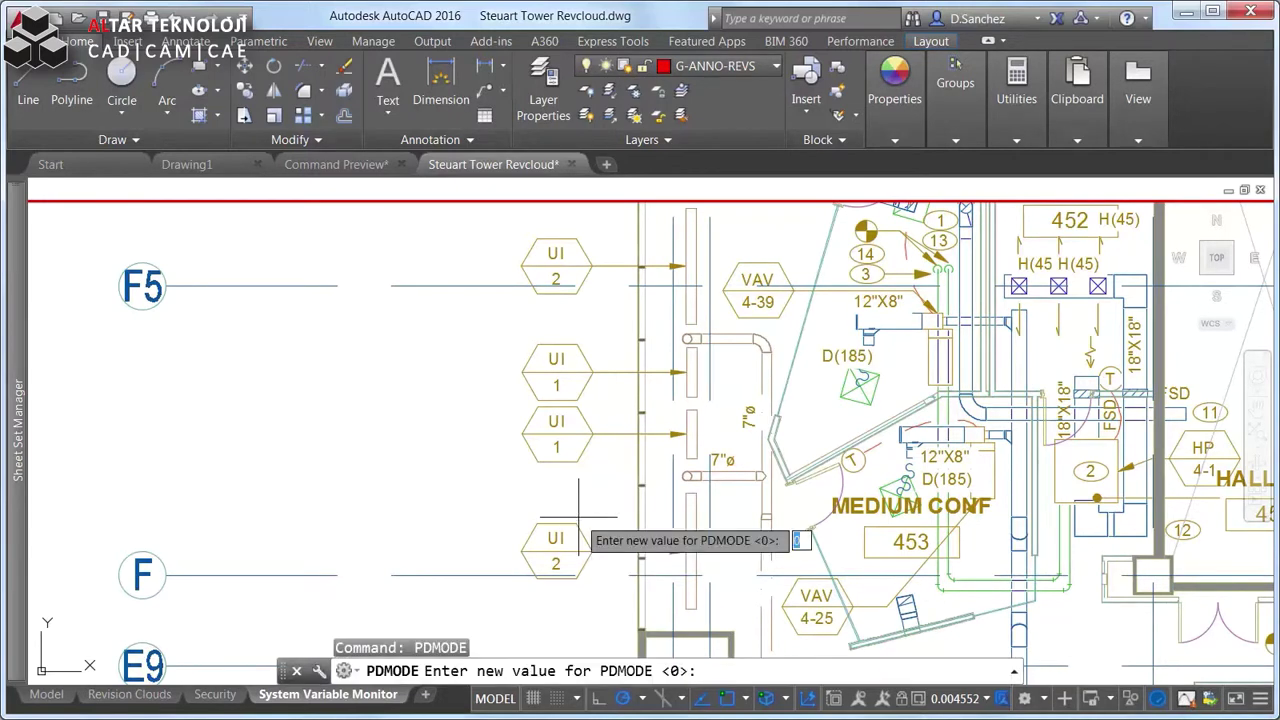
{"action": "key", "text": "Return"}
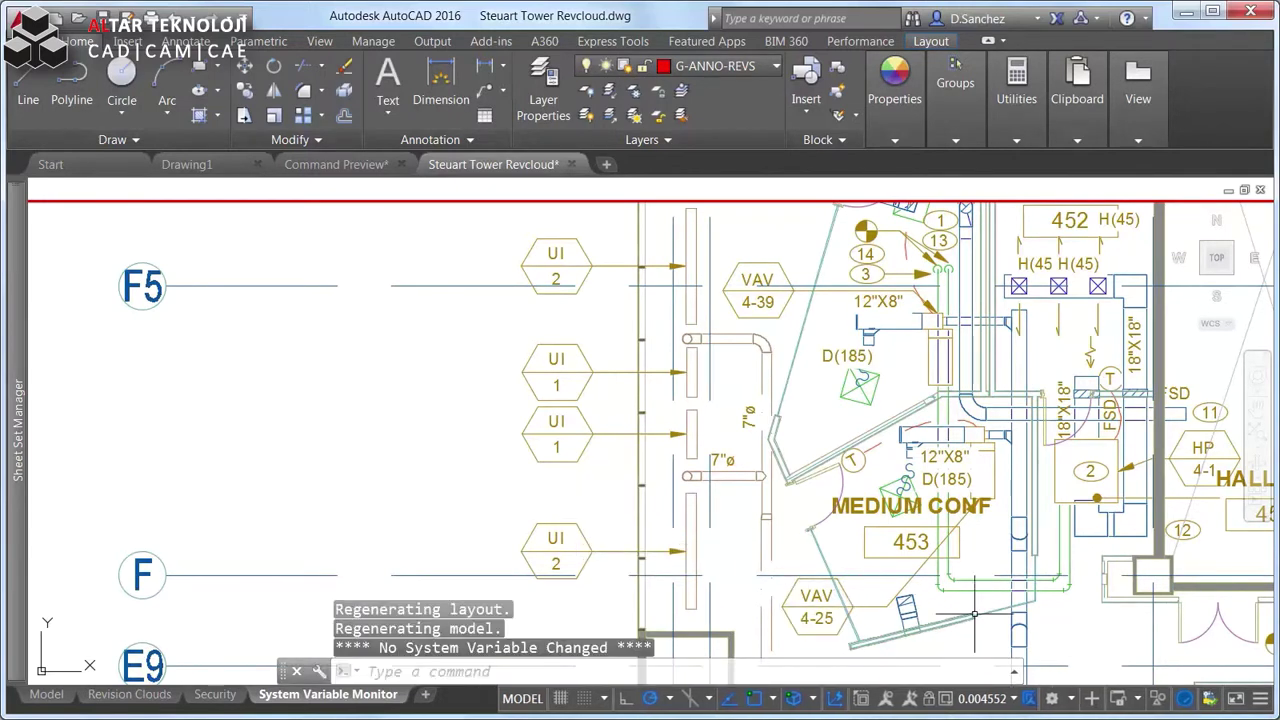